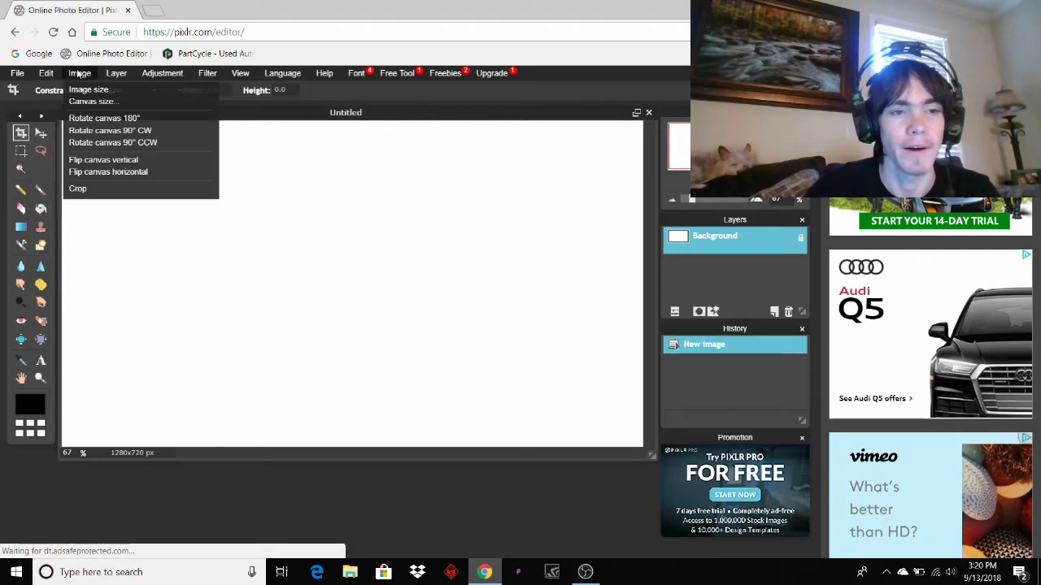
Add the abstract purple circles image from Downloads as a new layer and zoom out to fit.
mouse_move(103, 74)
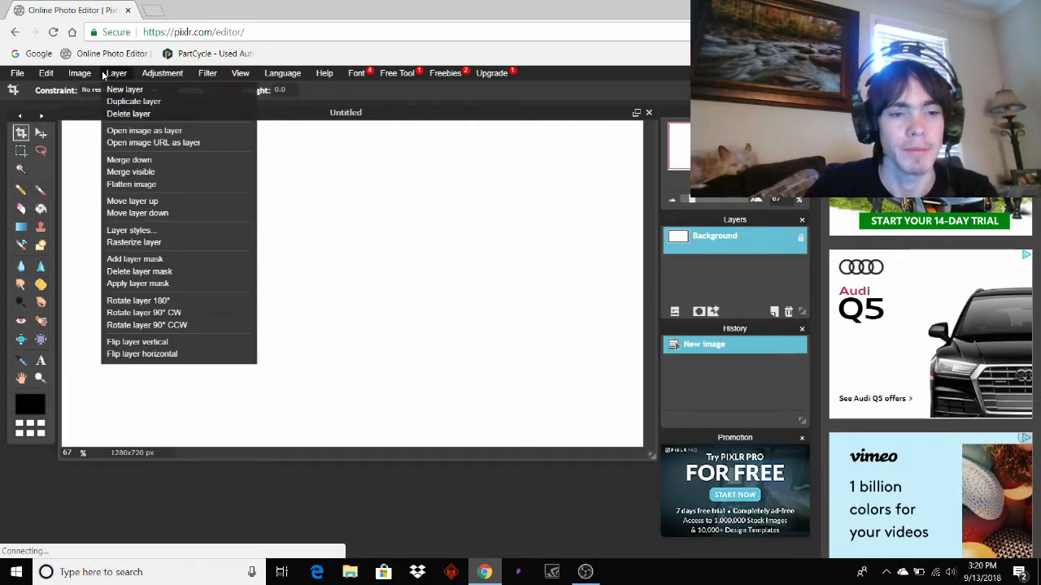
left_click(135, 136)
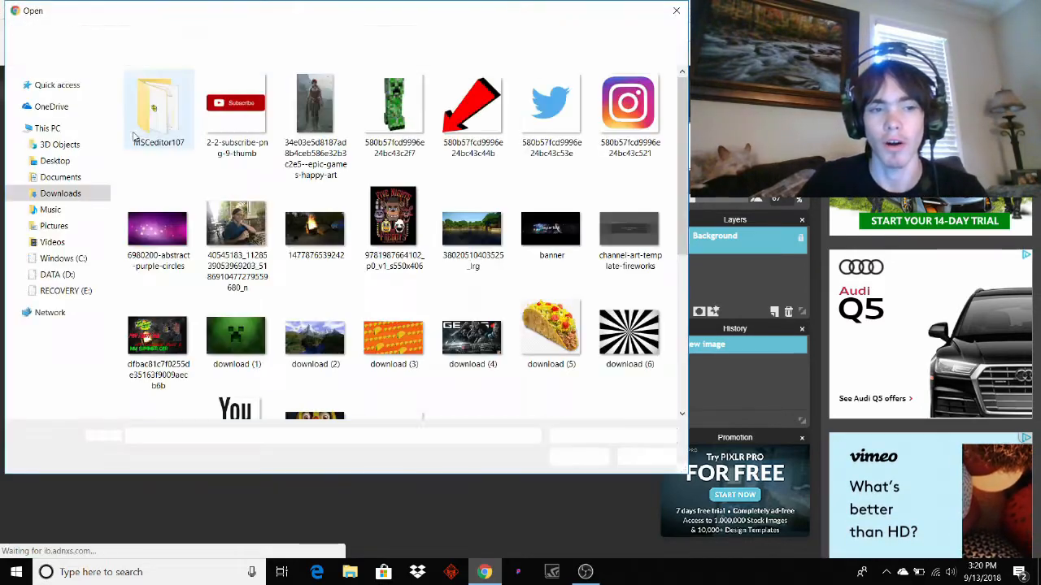
scroll(334, 273, "down", 3)
scroll(244, 244, "up", 3)
left_click(156, 229)
left_click(574, 457)
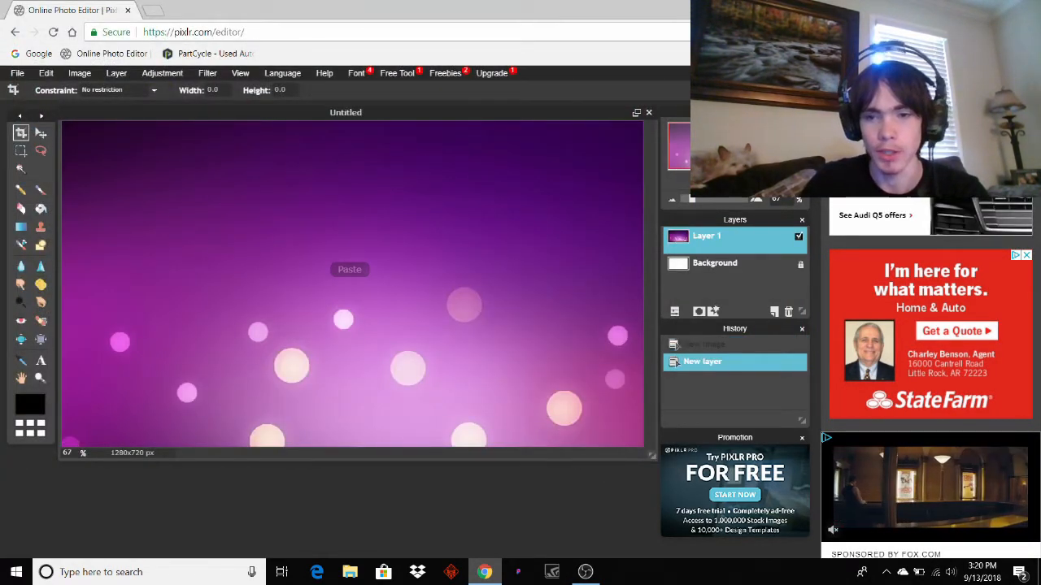
left_click_drag(694, 200, 689, 202)
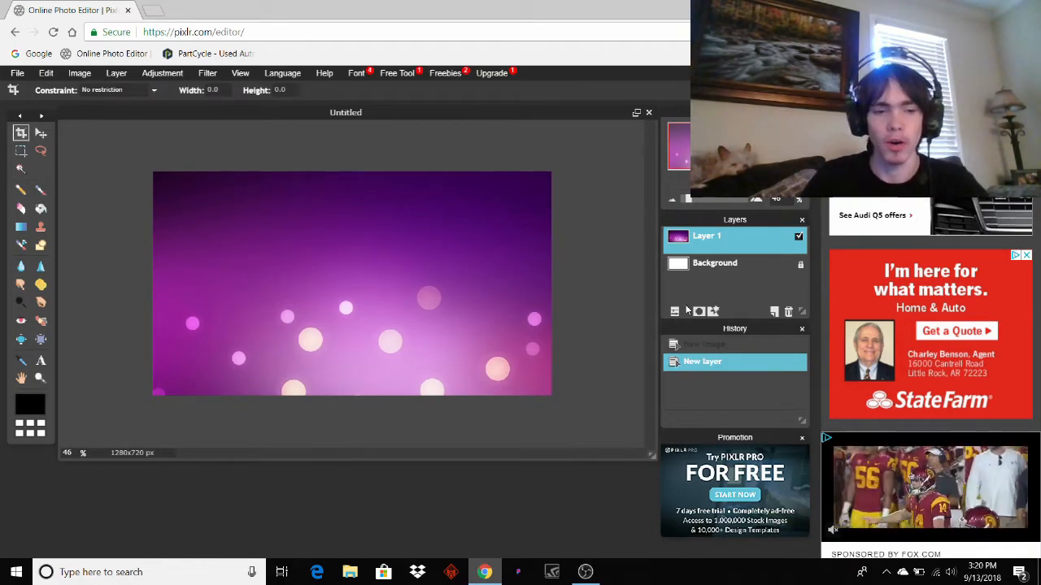
On a new layer, draw black rounded-rectangle bars along the left, top, right and bottom edges.
left_click(775, 315)
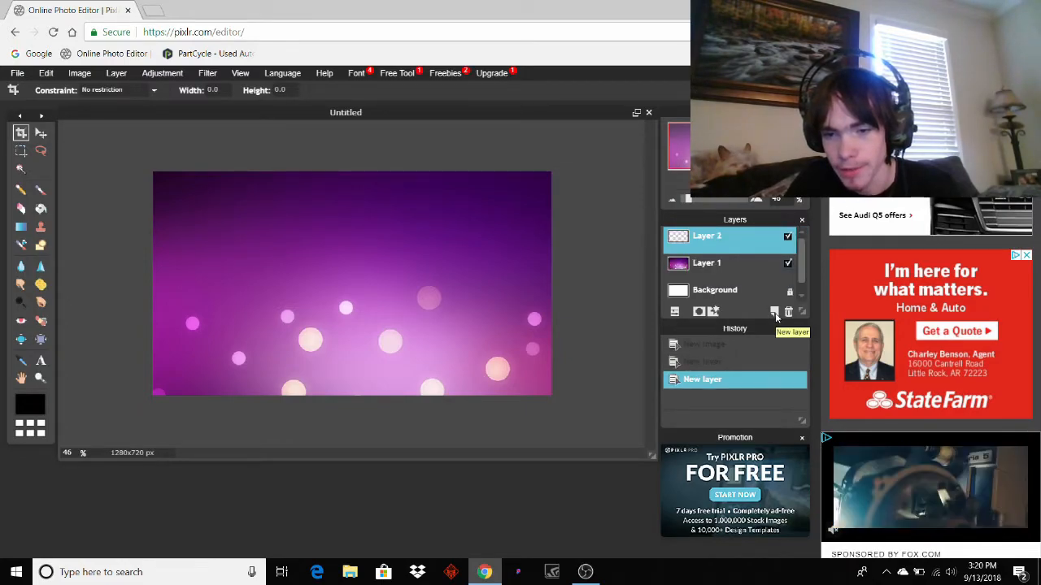
left_click(40, 247)
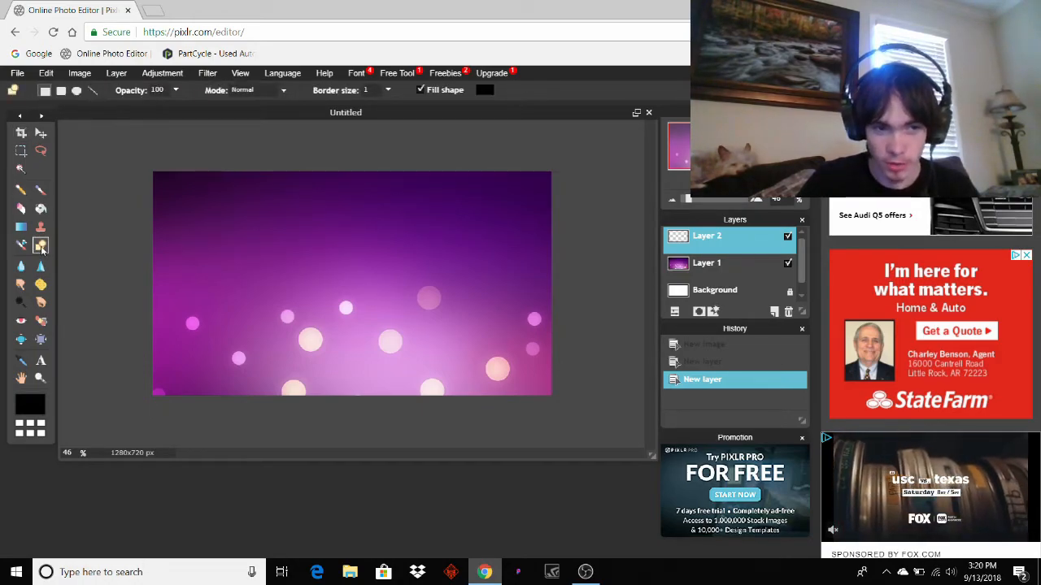
left_click(61, 90)
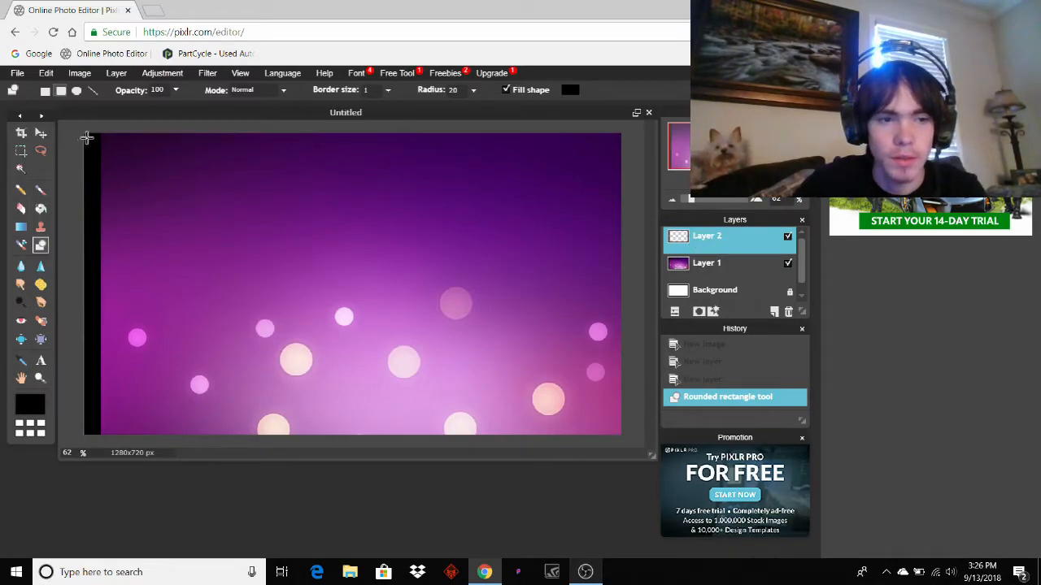
left_click(87, 139)
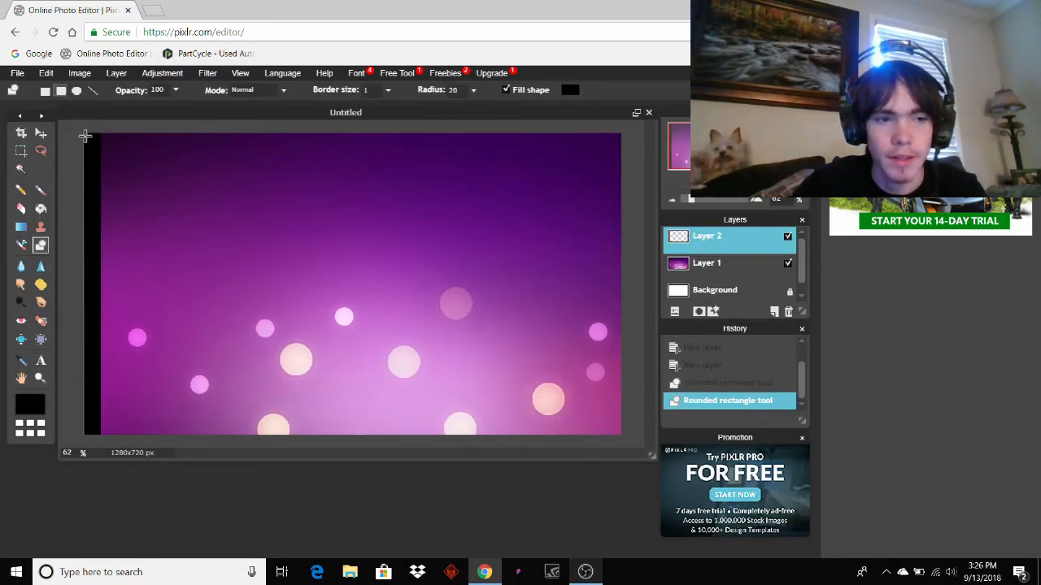
left_click_drag(87, 131, 643, 148)
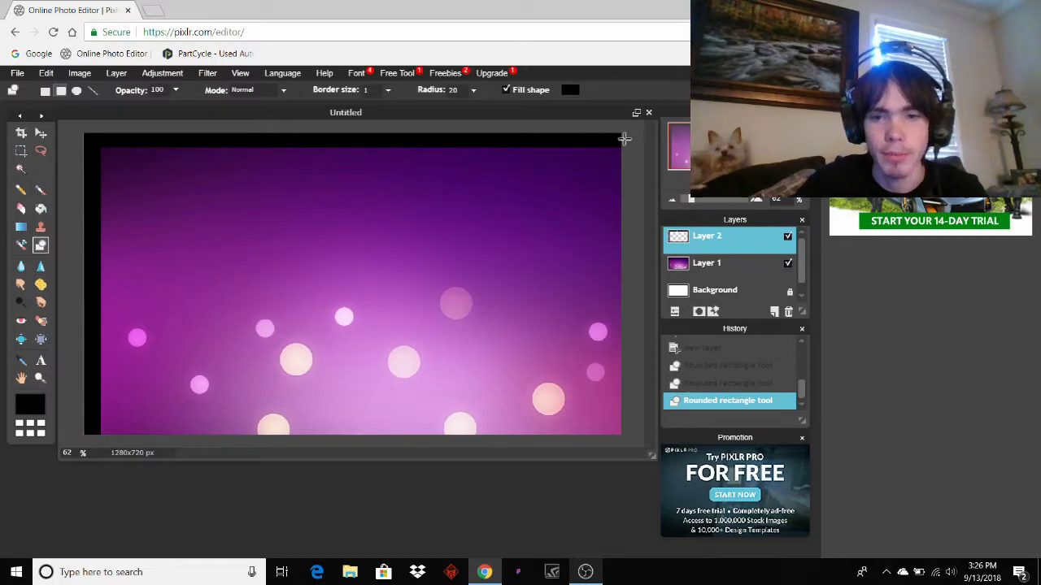
left_click_drag(623, 134, 598, 458)
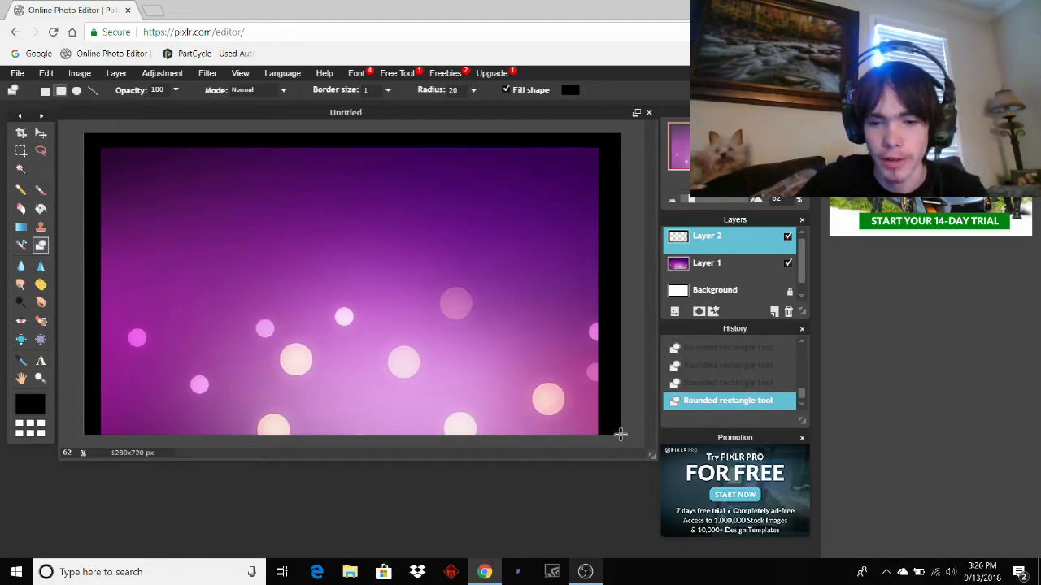
left_click_drag(618, 435, 43, 404)
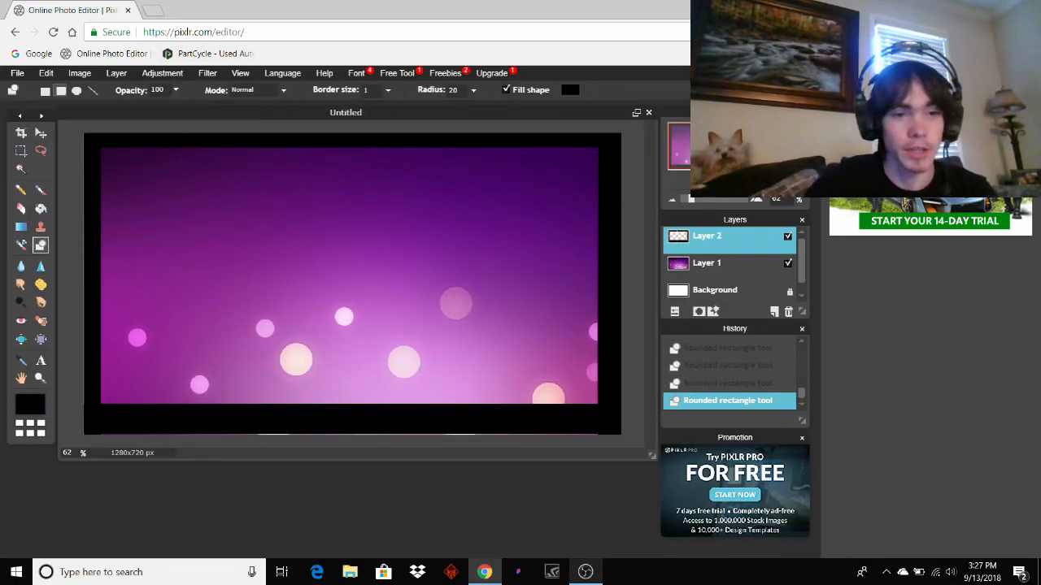
Apply a Gaussian blur with amount 215 to the black border layer.
left_click(207, 73)
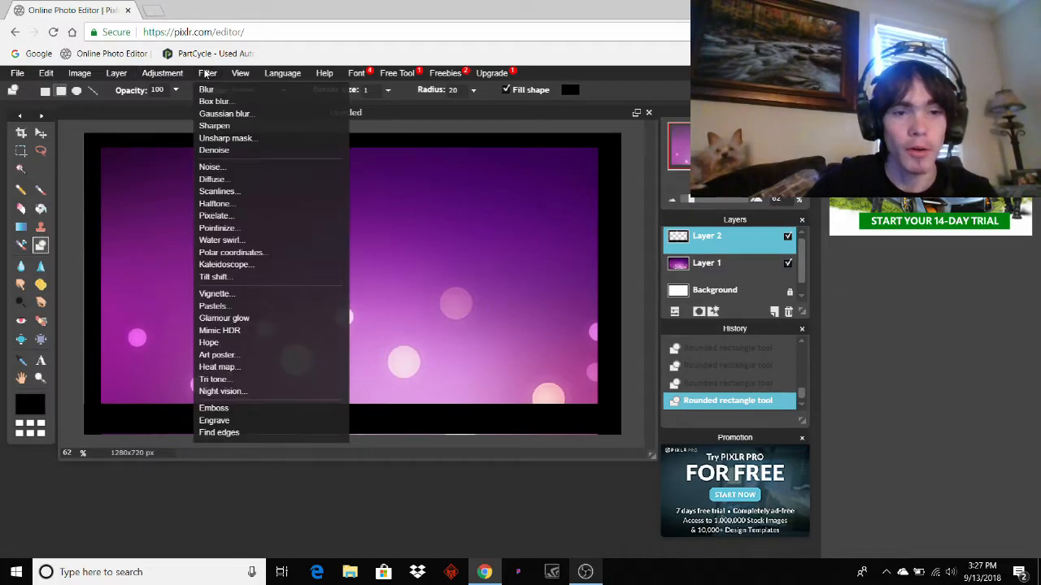
left_click(219, 115)
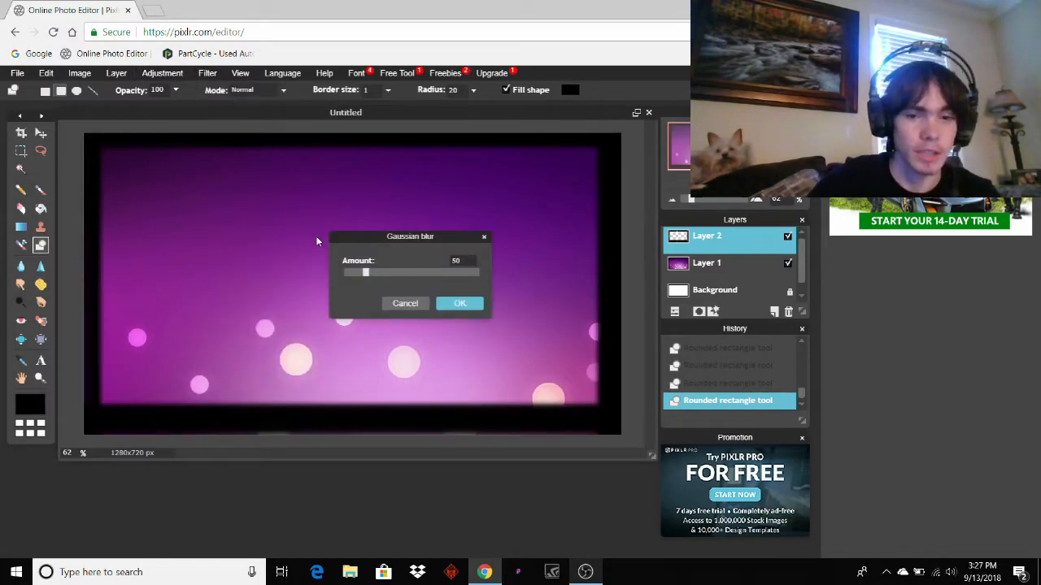
left_click_drag(365, 273, 476, 276)
left_click(467, 303)
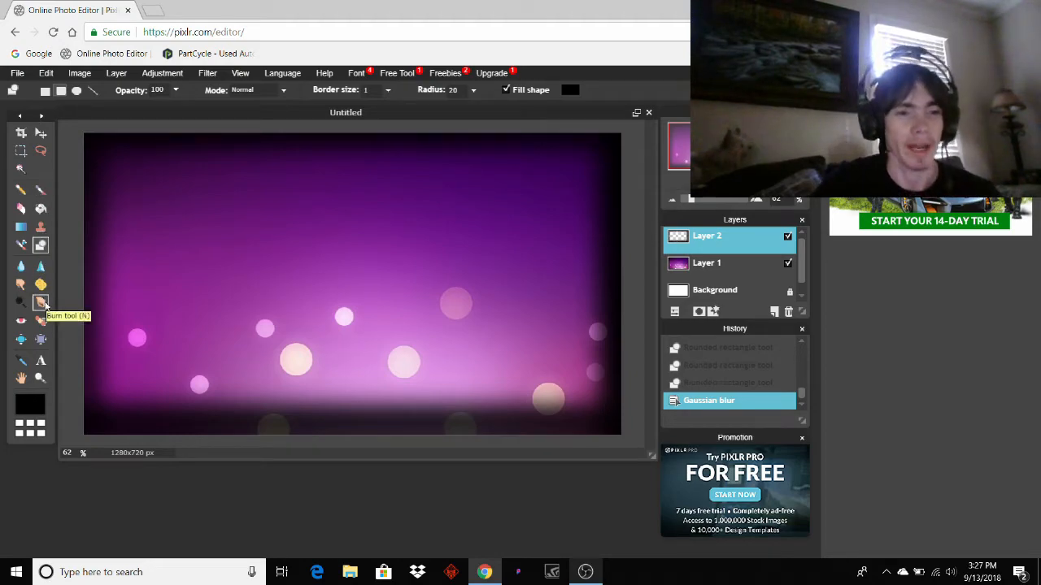
Open the creeper picture as a new layer via Layer > Open image as layer.
left_click(82, 74)
mouse_move(42, 77)
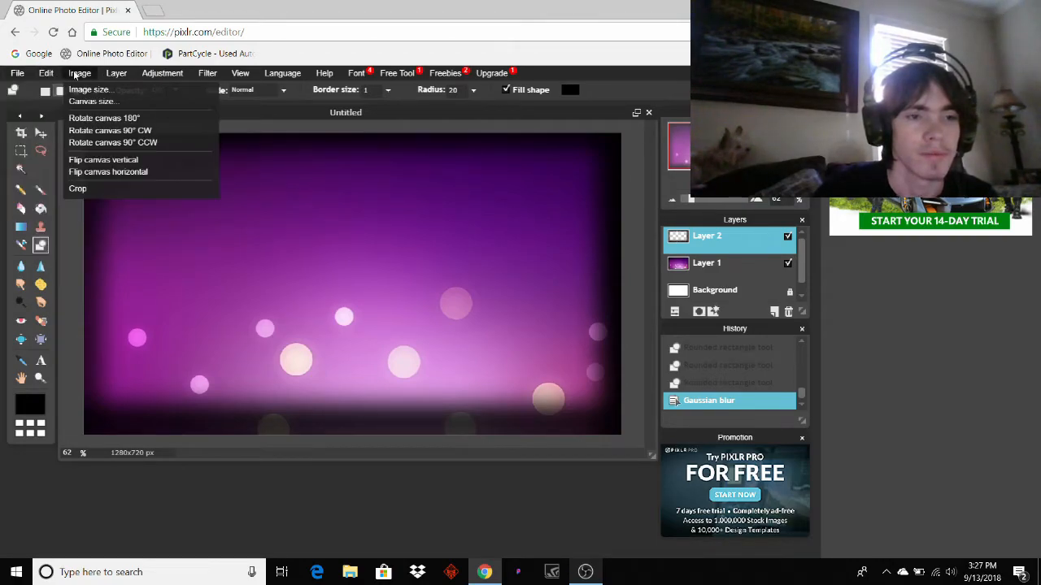
mouse_move(116, 73)
left_click(147, 136)
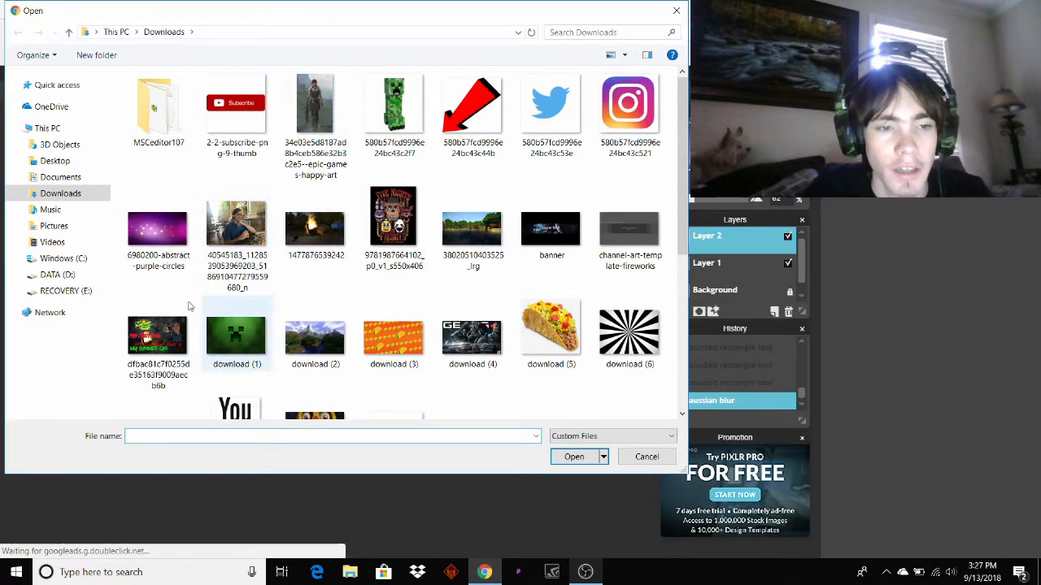
left_click(401, 119)
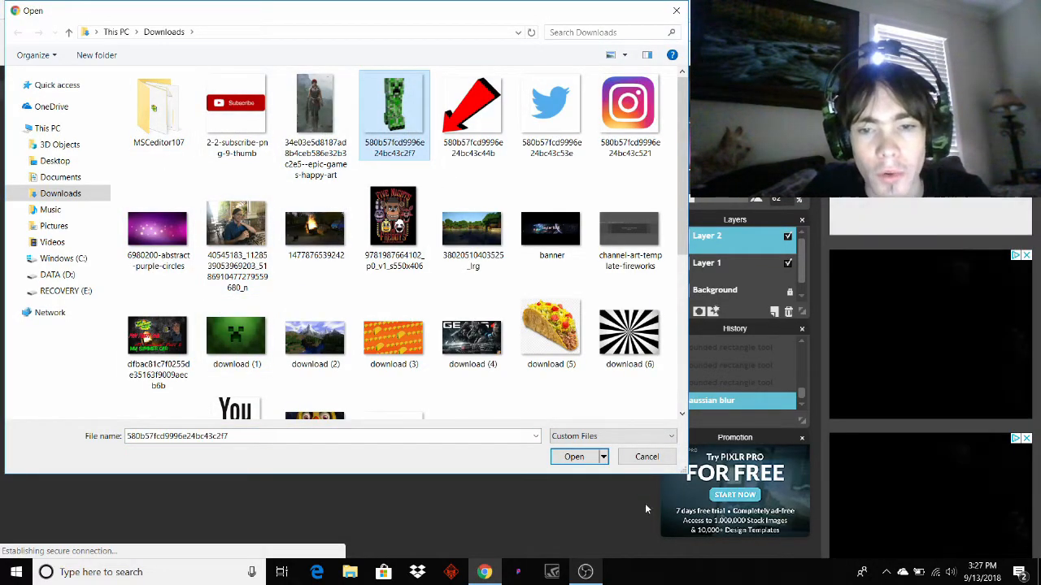
double_click(400, 120)
Undo the stray black rectangle drawn over the creeper from the History panel.
left_click_drag(357, 278, 431, 310)
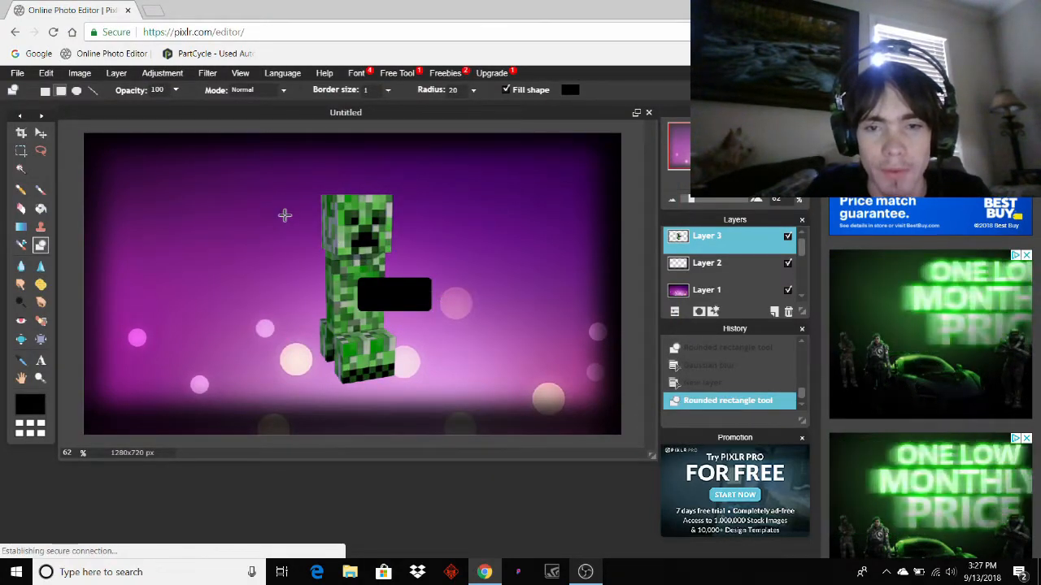
left_click(736, 383)
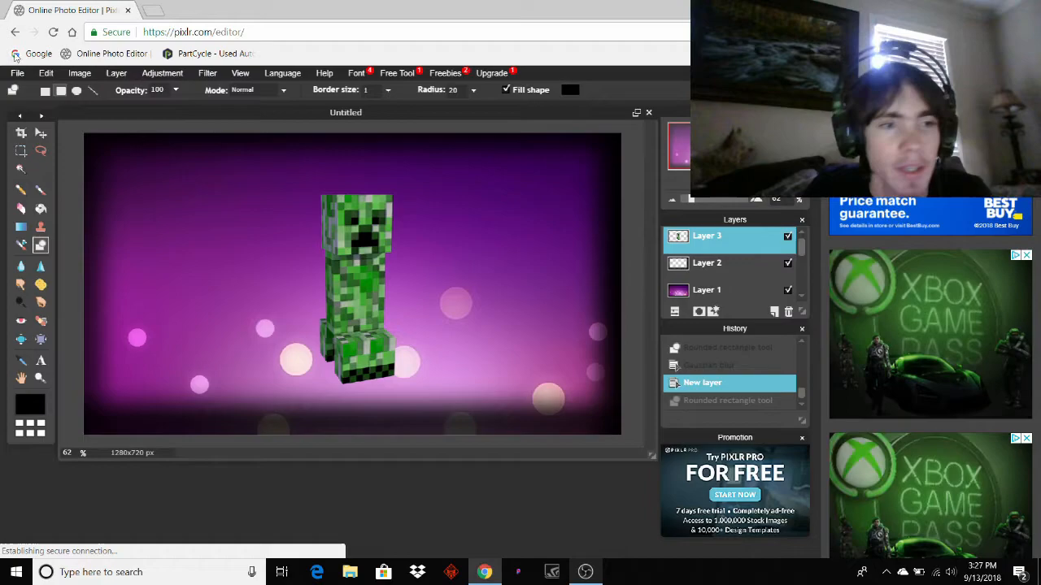
left_click(78, 73)
mouse_move(127, 73)
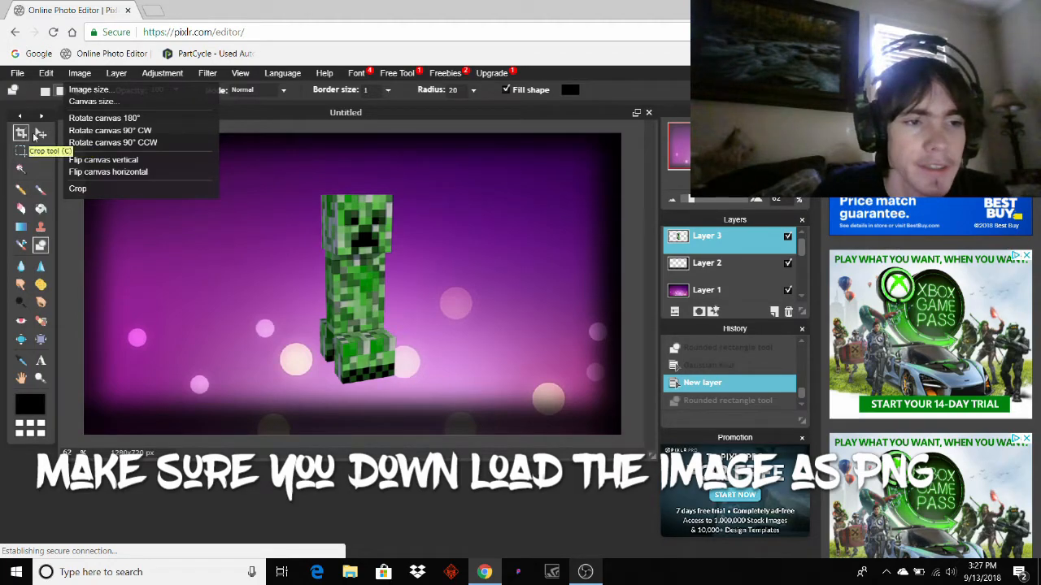
Free-transform the creeper: move it left, shrink it, nudge it lower, and apply the change.
left_click(41, 134)
left_click(43, 75)
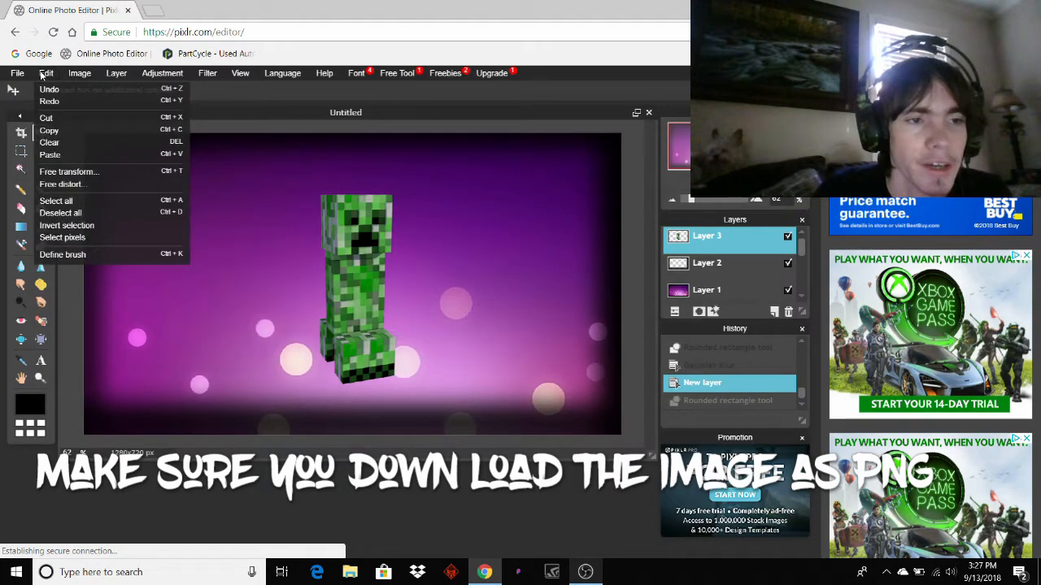
left_click(68, 172)
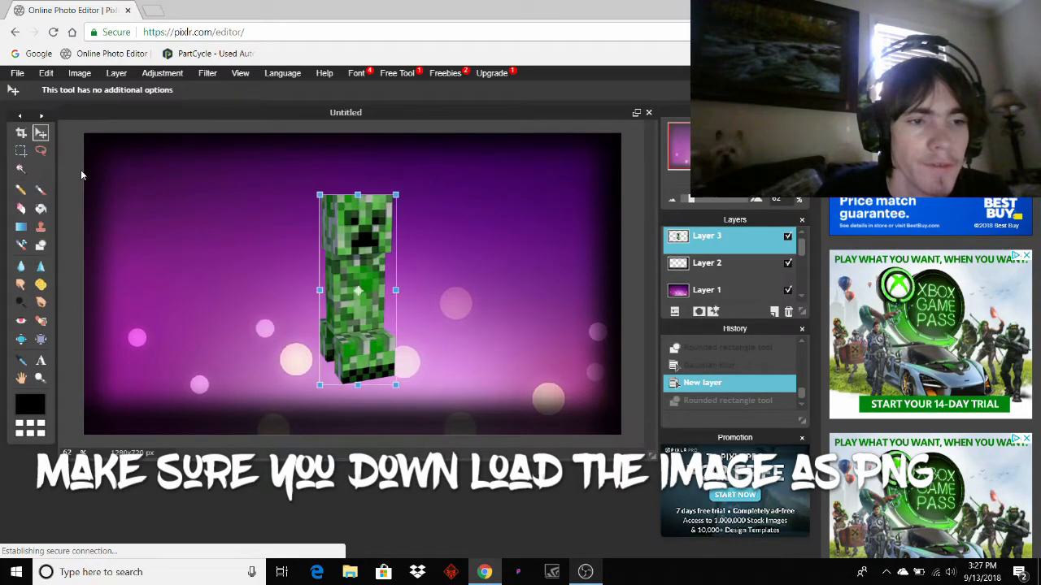
left_click_drag(358, 262, 175, 256)
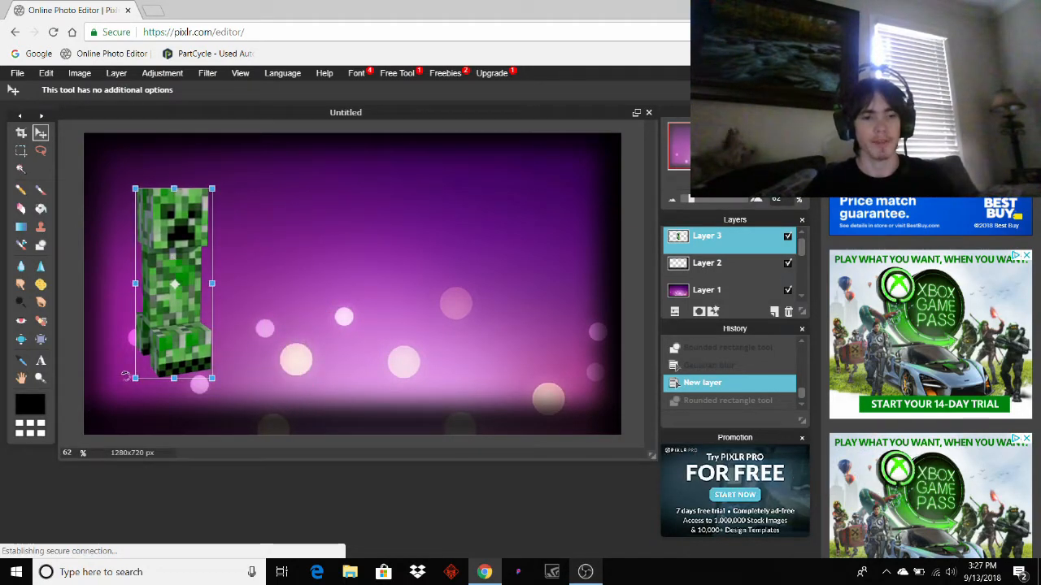
mouse_move(135, 377)
left_mouse_down()
mouse_move(159, 317)
mouse_move(147, 372)
left_mouse_up()
left_click_drag(174, 310, 137, 337)
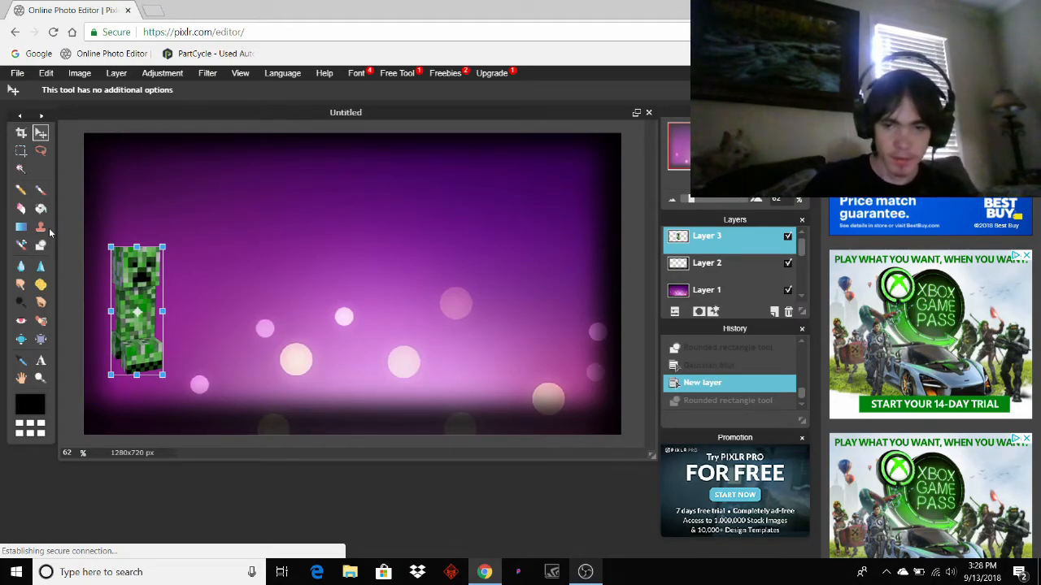
left_click(41, 363)
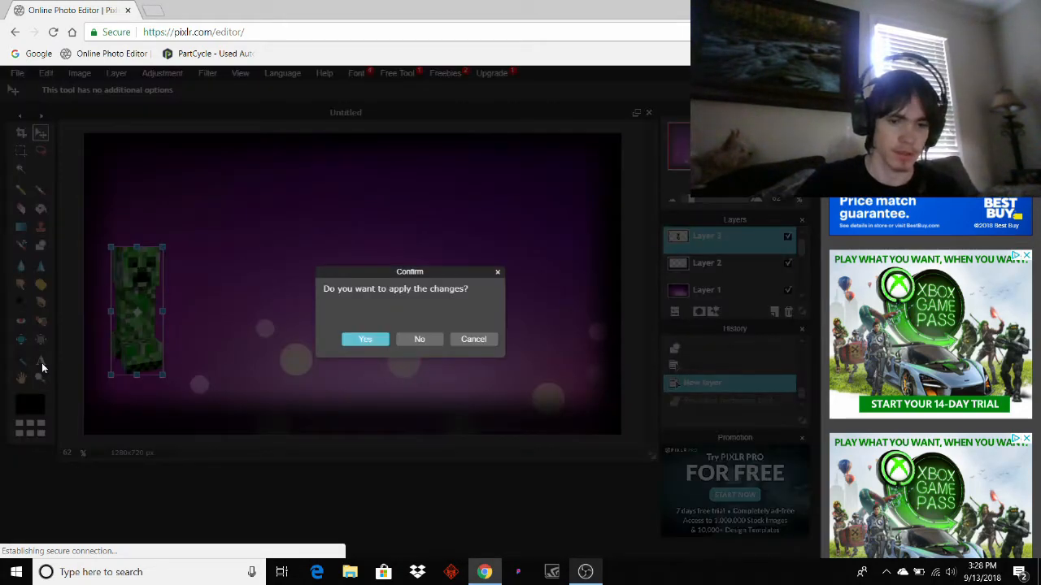
left_click(356, 342)
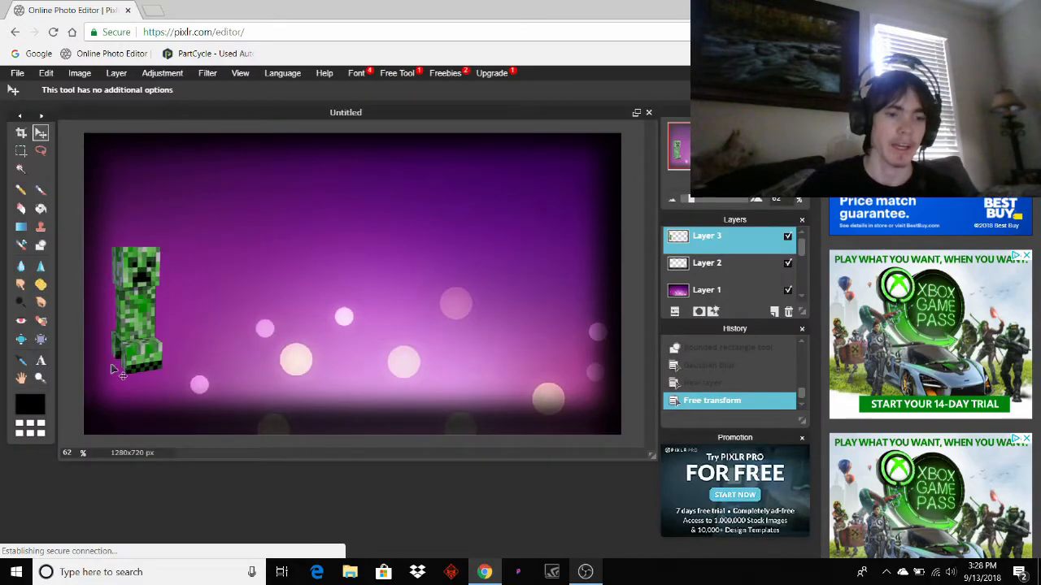
left_click(42, 362)
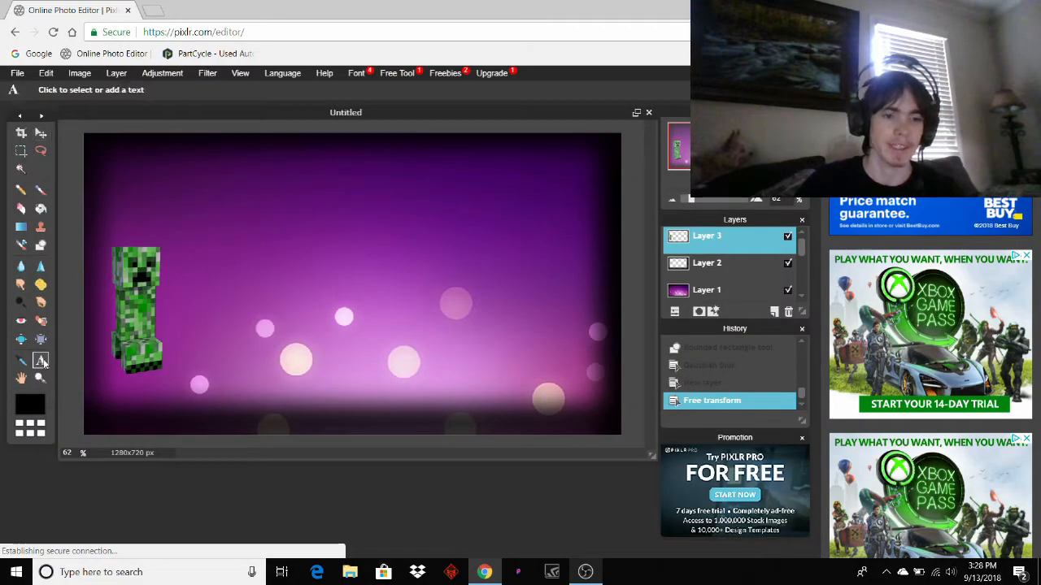
Start a new text block using the BlowBrush font at size 144.
left_click(312, 314)
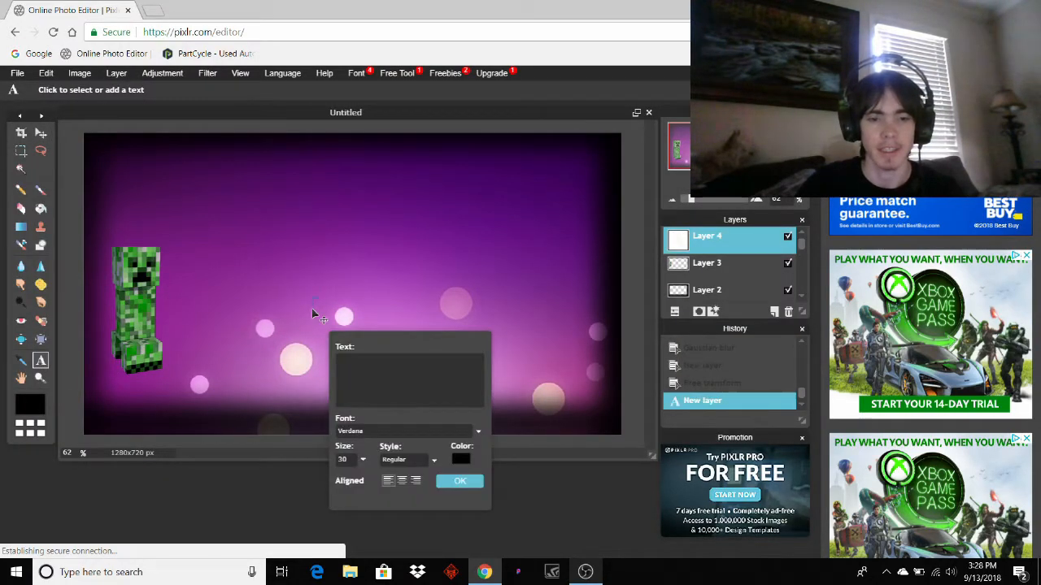
left_click(477, 431)
scroll(407, 504, "down", 5)
scroll(403, 528, "up", 3)
left_click(401, 540)
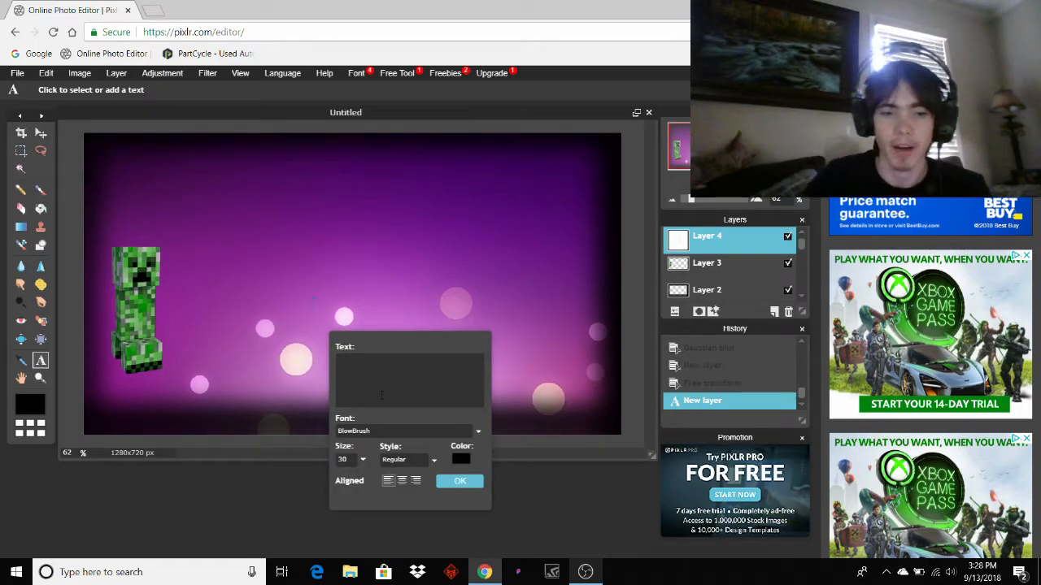
left_click(365, 459)
left_click_drag(299, 478, 309, 481)
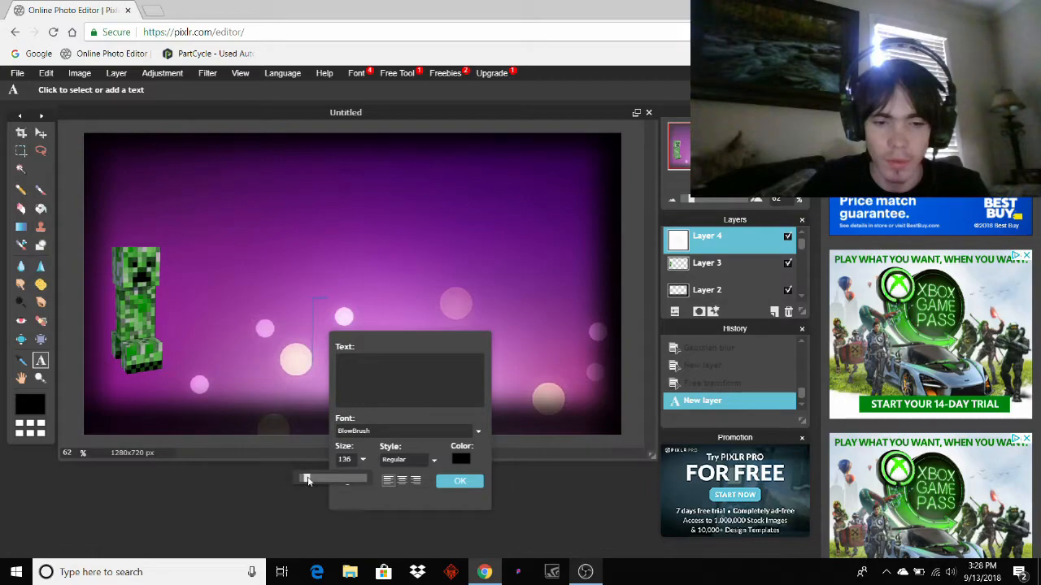
left_click(391, 382)
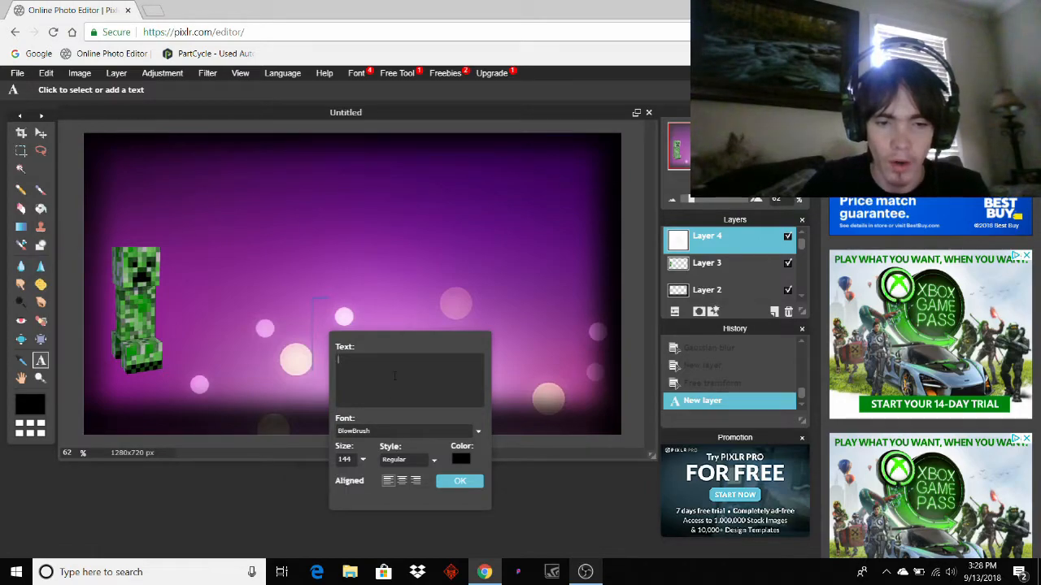
Set the text colour to near-white fff2f2.
left_click(457, 457)
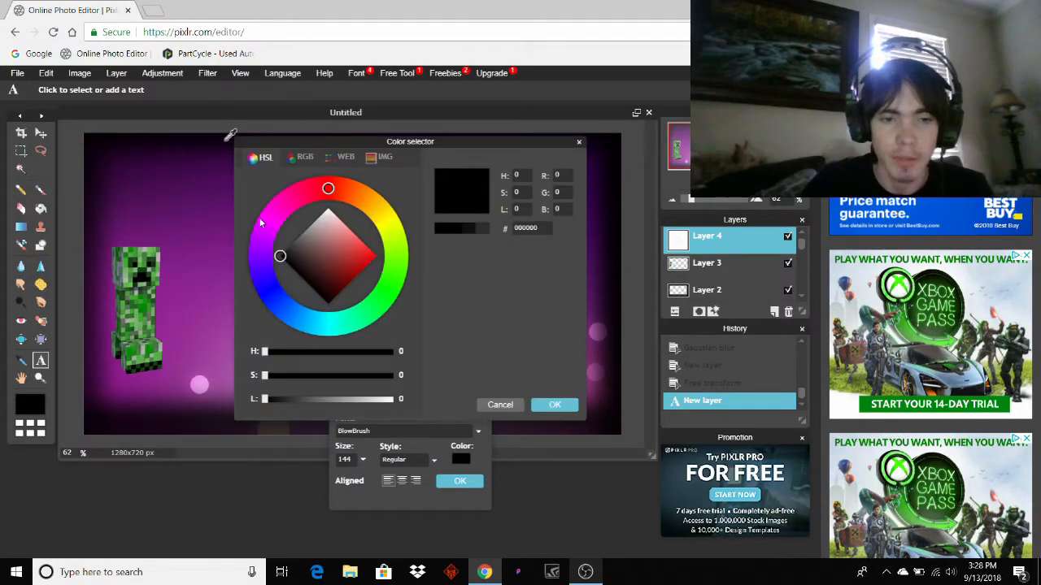
left_click_drag(283, 262, 330, 210)
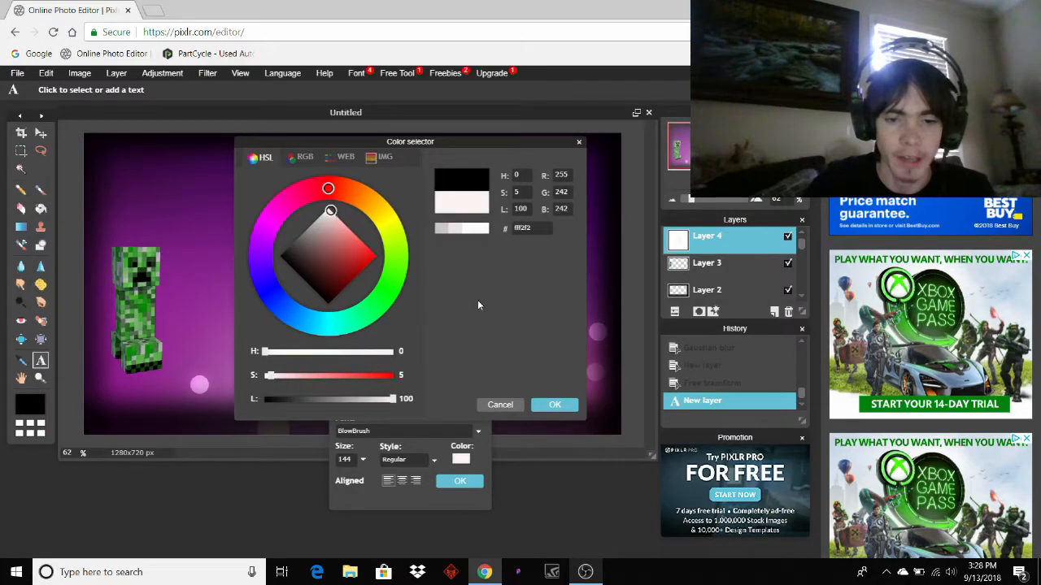
left_click(555, 405)
left_click(373, 374)
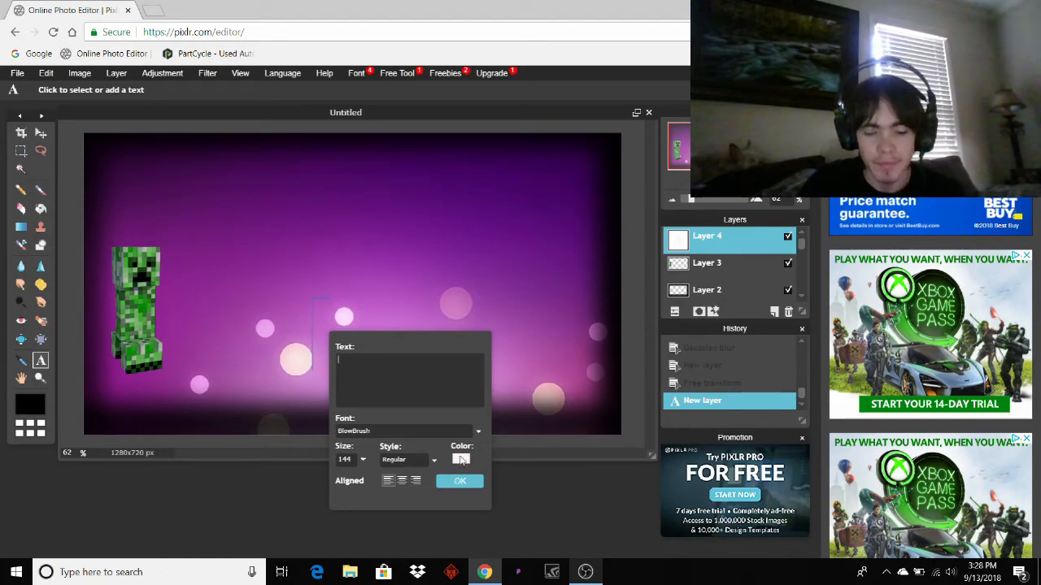
Type 'HOW to make thumbnail', reduce the text size to 110, and commit it.
type("HOW")
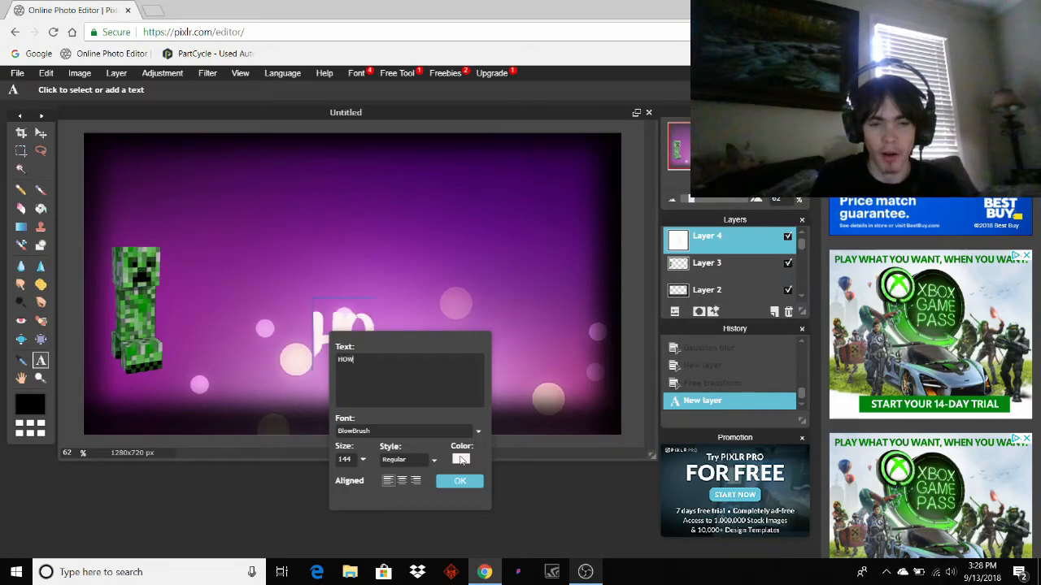
type(" t")
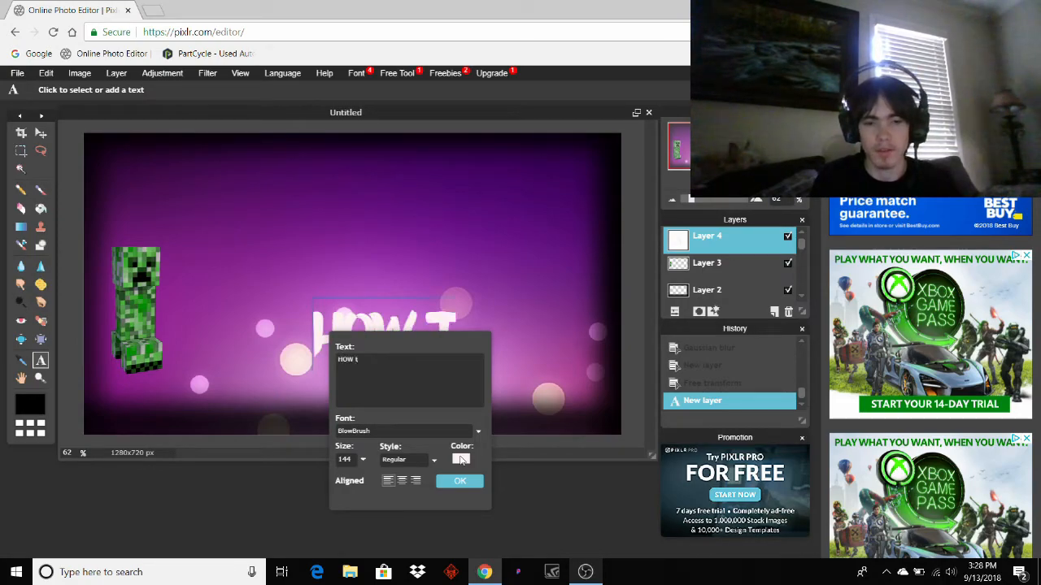
type("o make t")
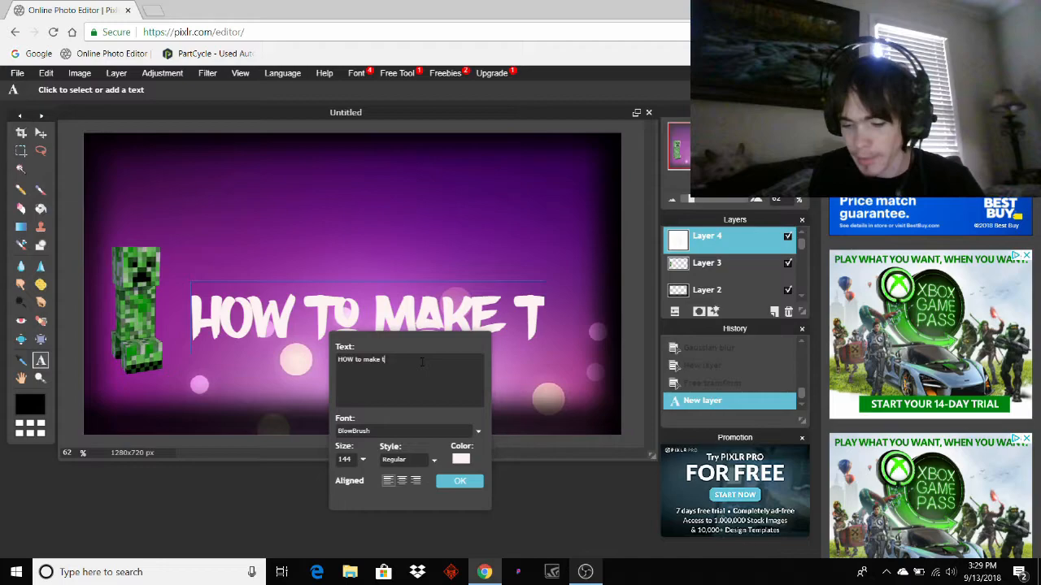
type("hu")
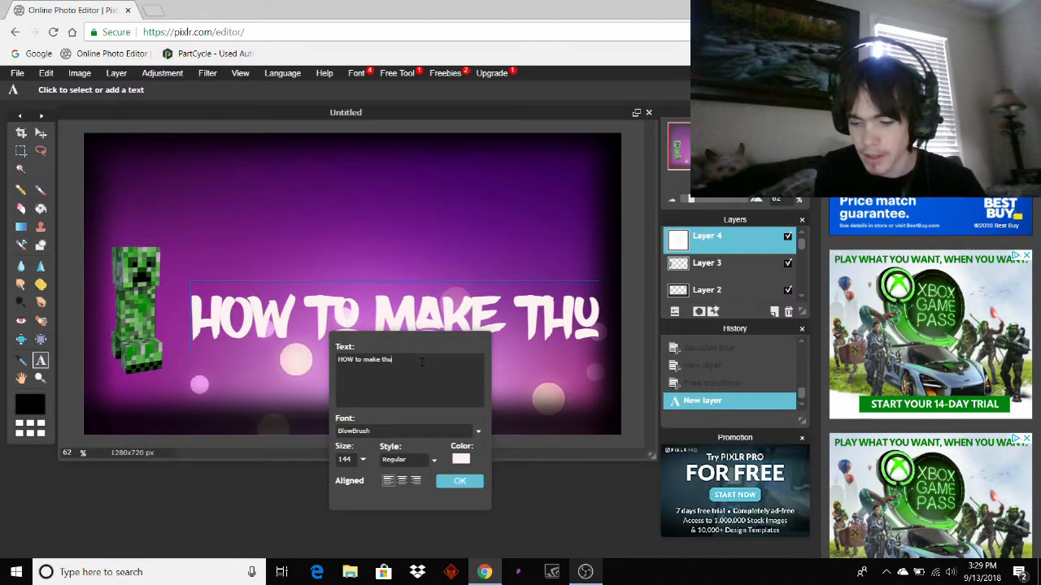
type("mbnail")
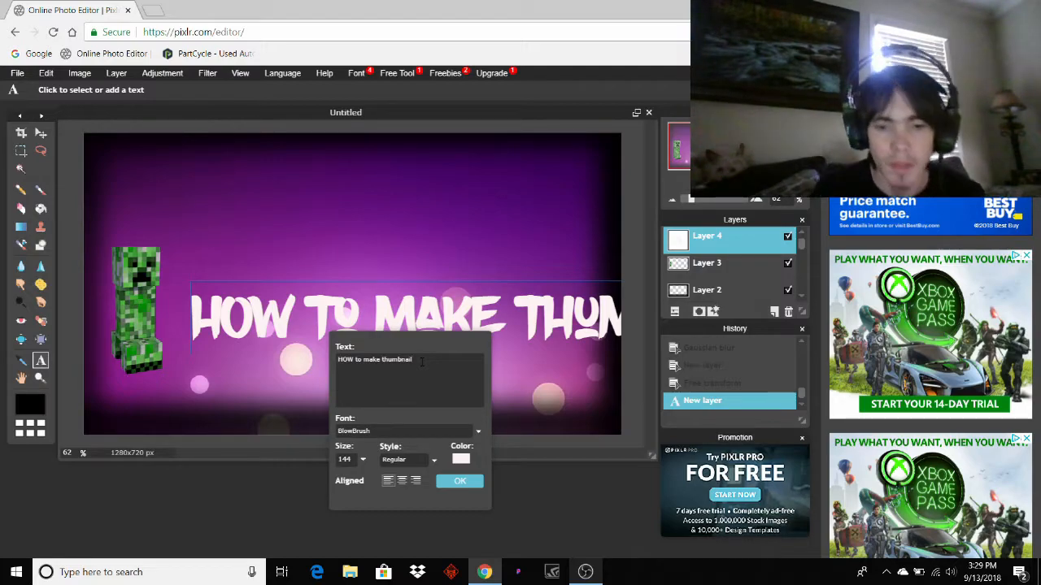
left_click(363, 459)
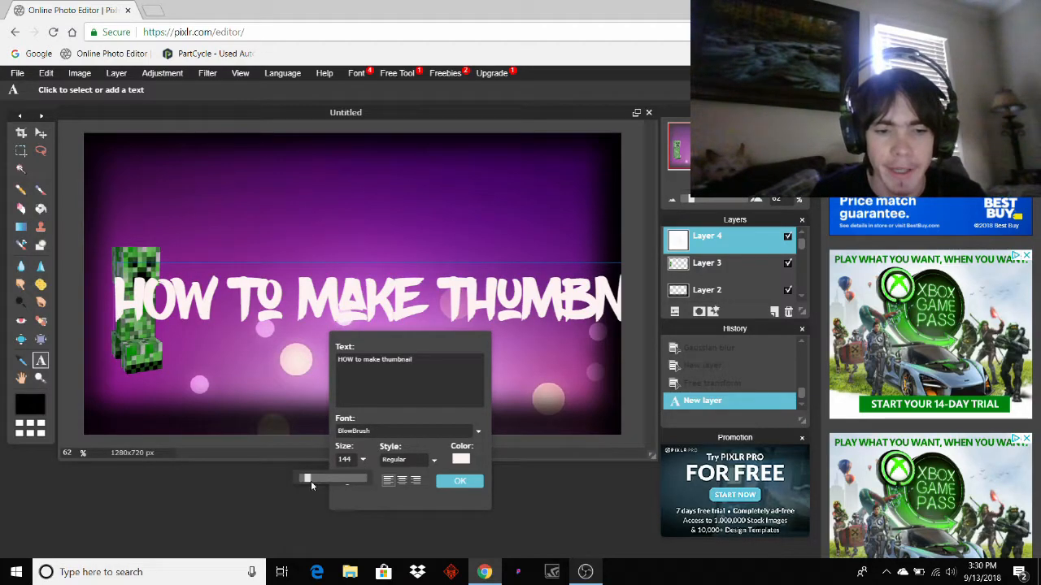
left_click_drag(309, 477, 304, 480)
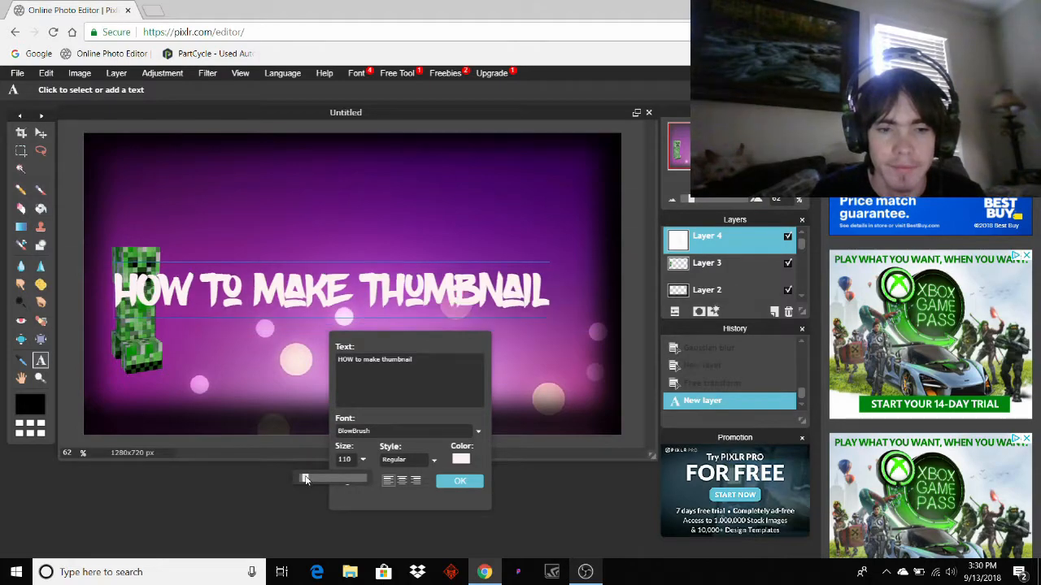
left_click_drag(297, 280, 329, 283)
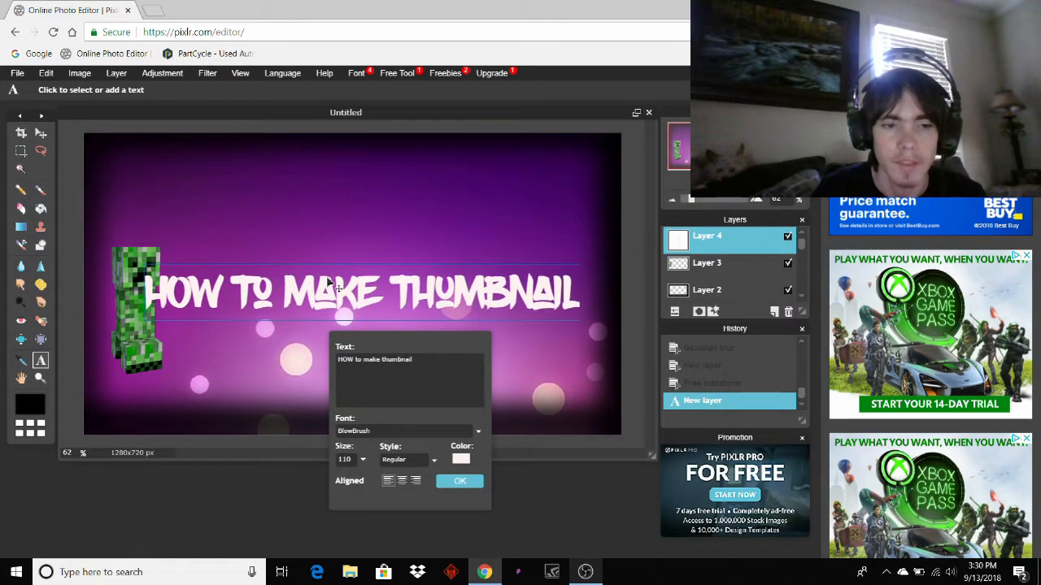
right_click(710, 241)
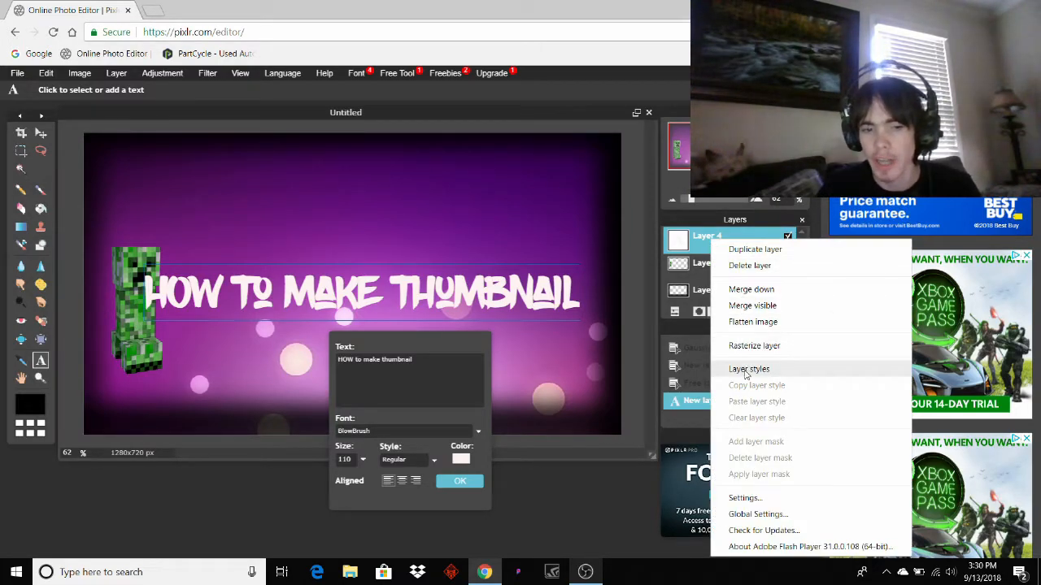
left_click(464, 482)
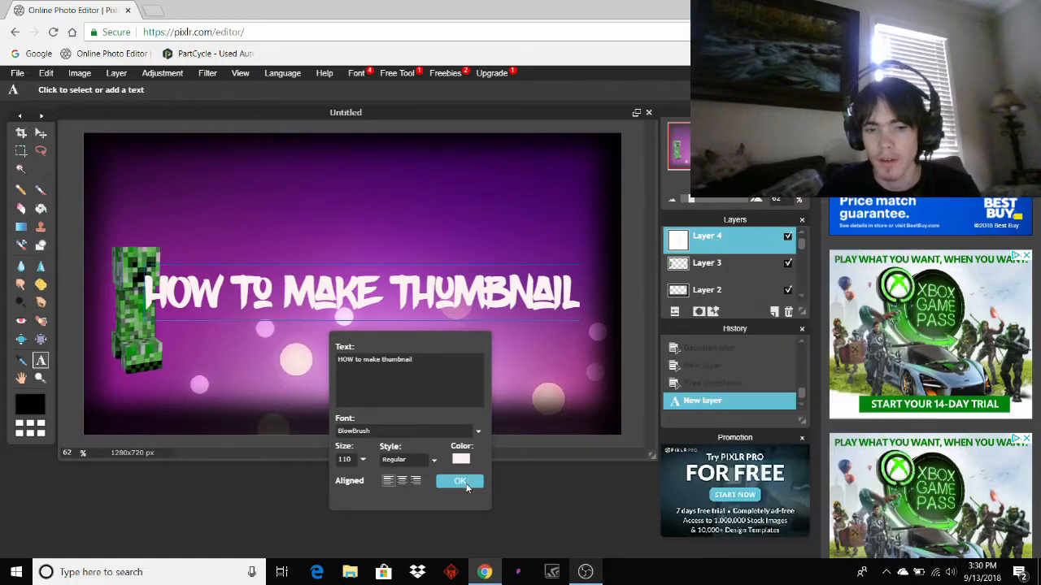
left_click(465, 483)
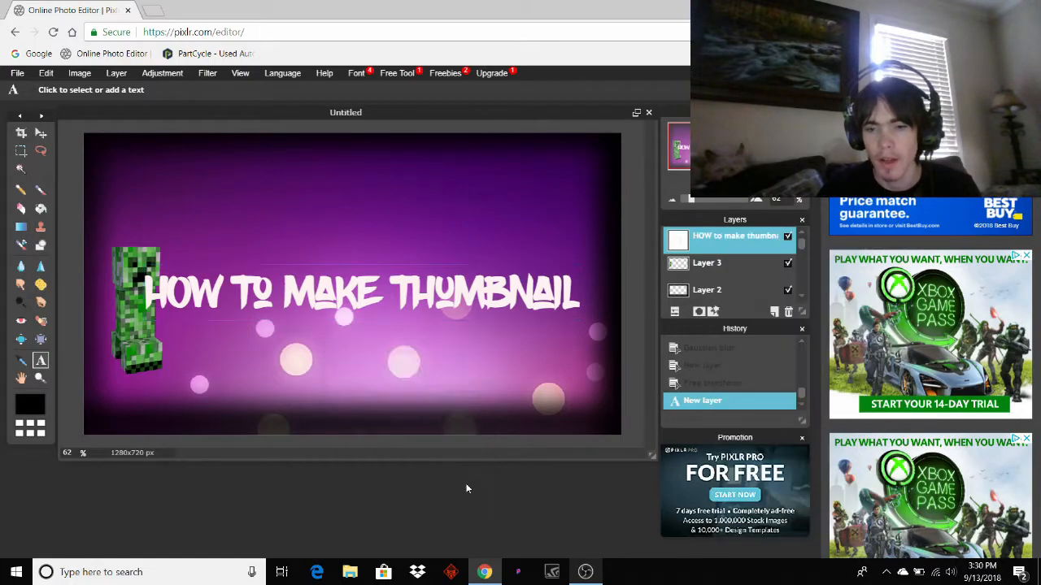
Give the text layer a black Outer glow of size 8 through Layer styles.
right_click(714, 239)
left_click(747, 377)
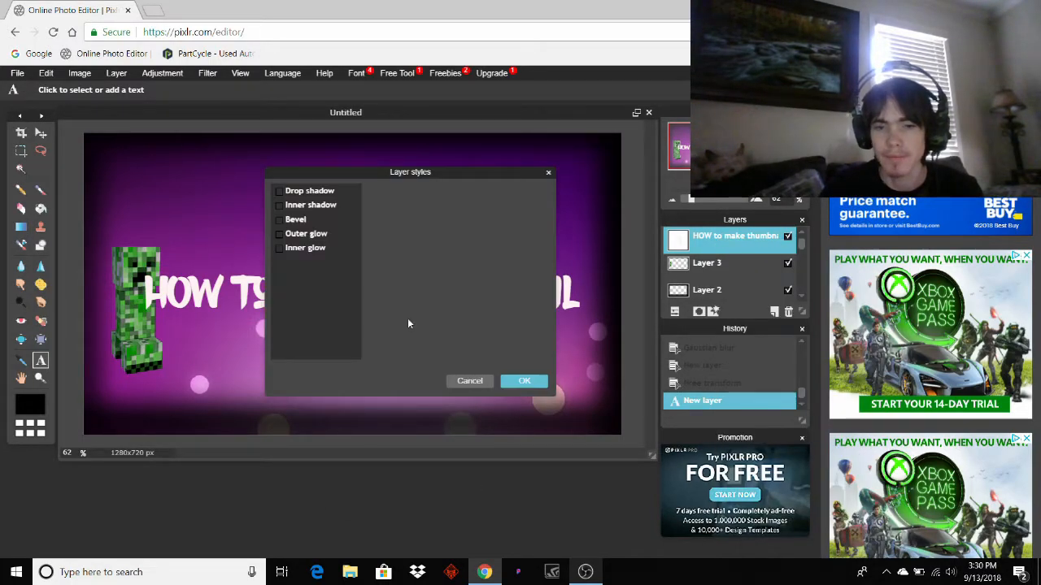
left_click(279, 234)
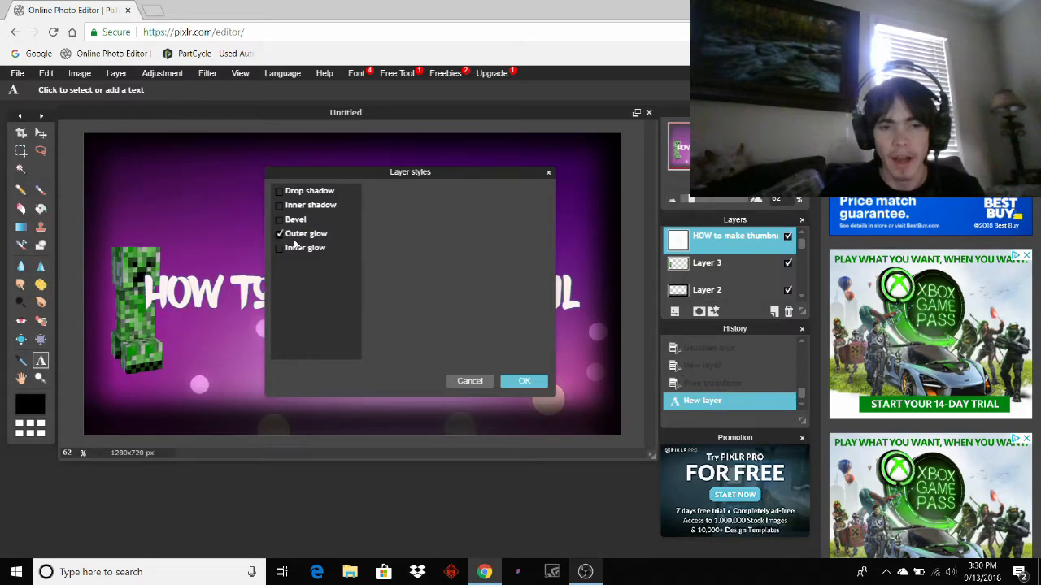
left_click(324, 235)
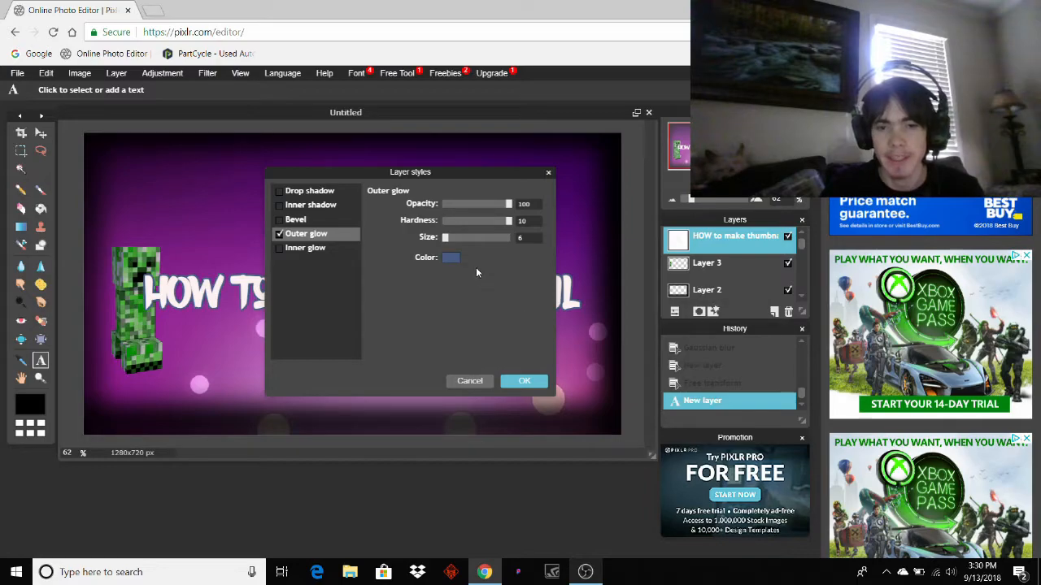
left_click(452, 258)
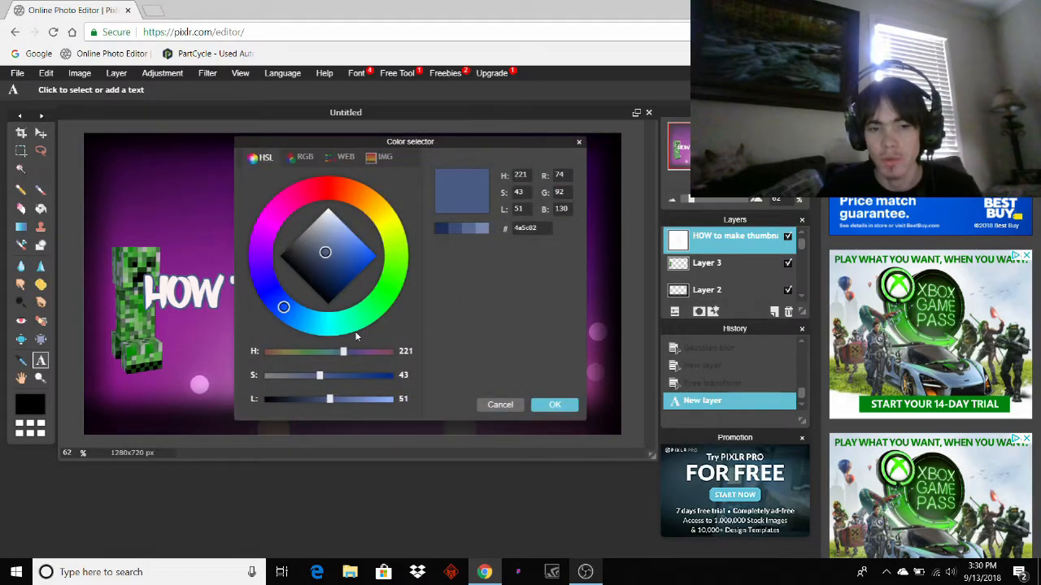
left_click_drag(327, 274, 280, 256)
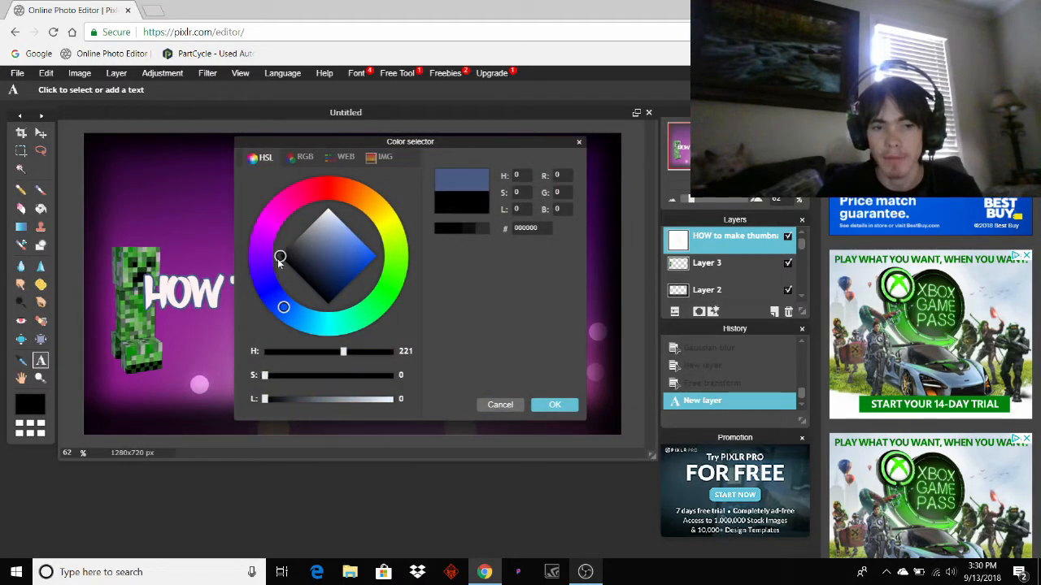
left_click(555, 405)
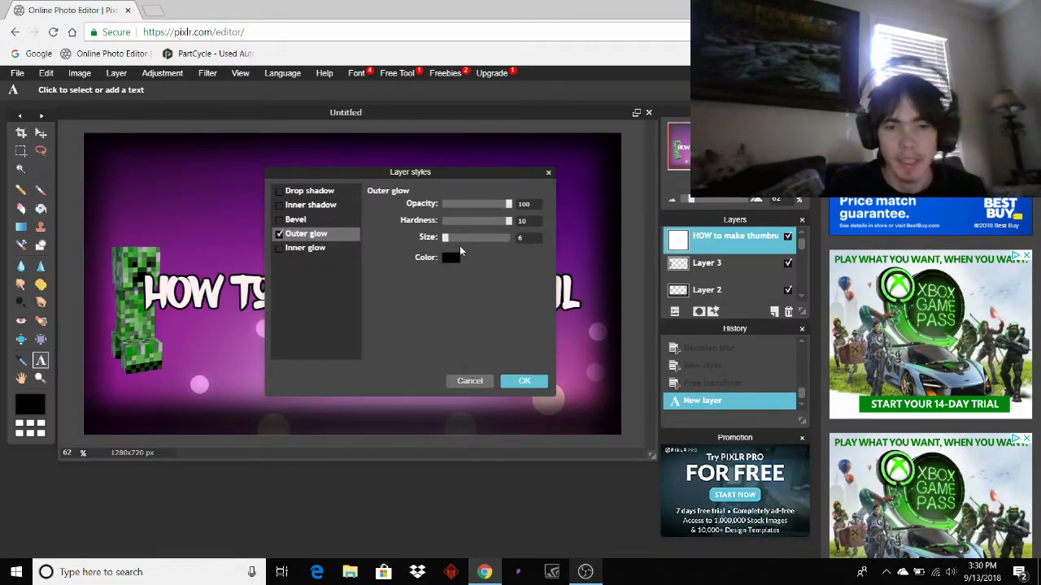
left_click_drag(444, 238, 447, 239)
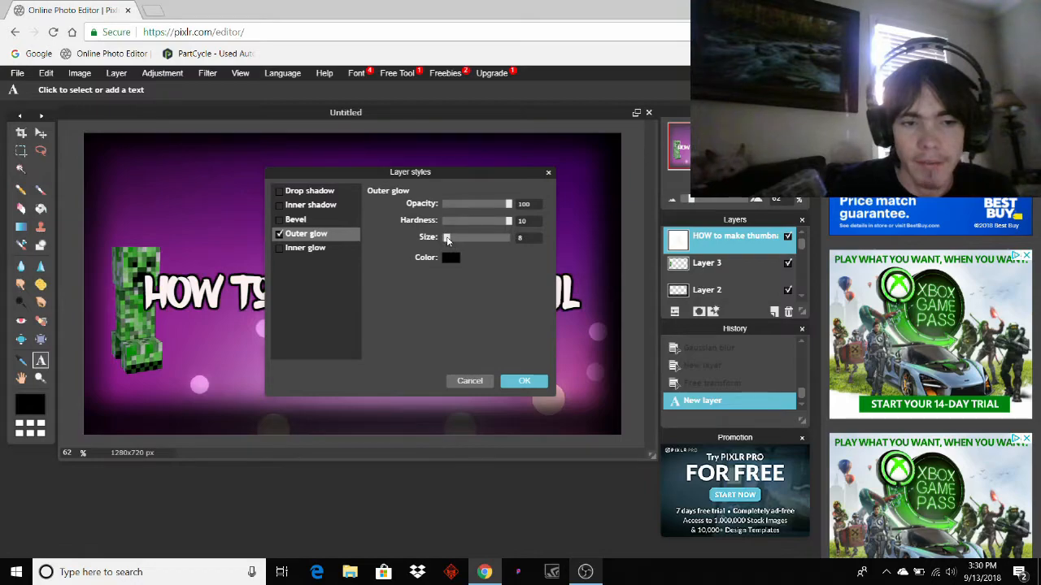
left_click(523, 381)
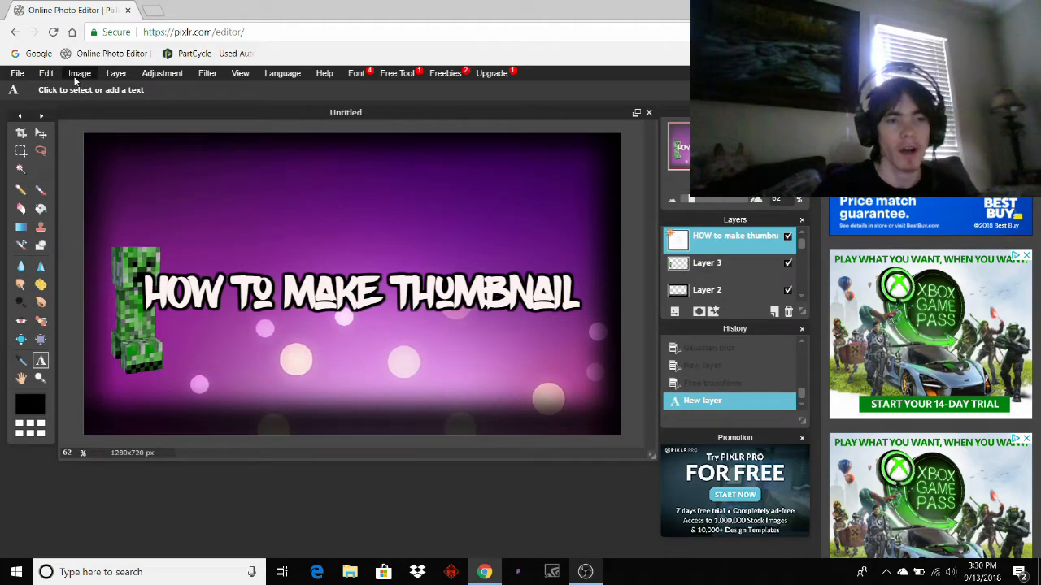
Select the creeper's Layer 3 and free-transform it down into the bottom-left corner.
scroll(713, 279, "down", 1)
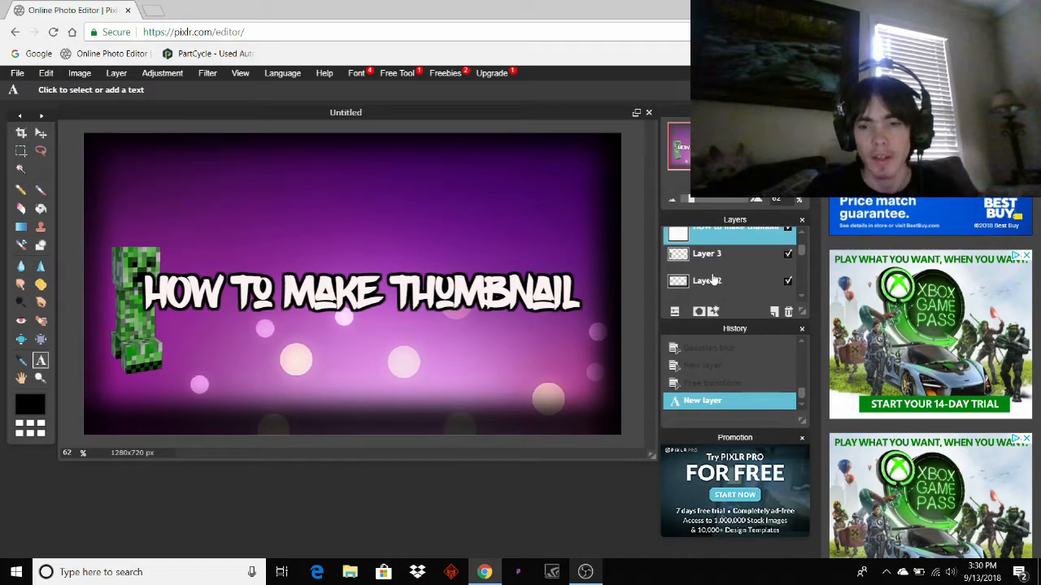
left_click(712, 257)
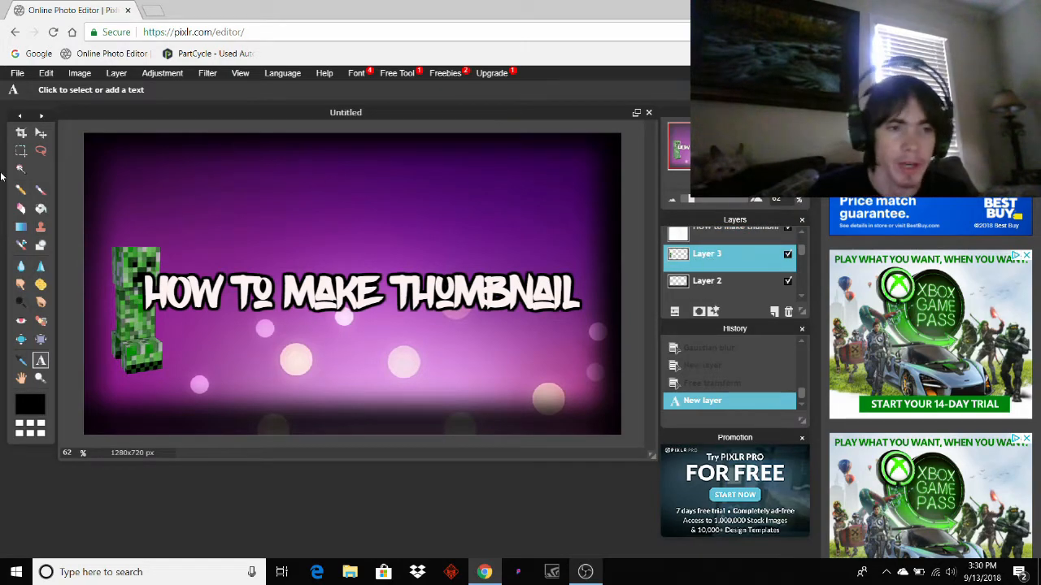
left_click(76, 73)
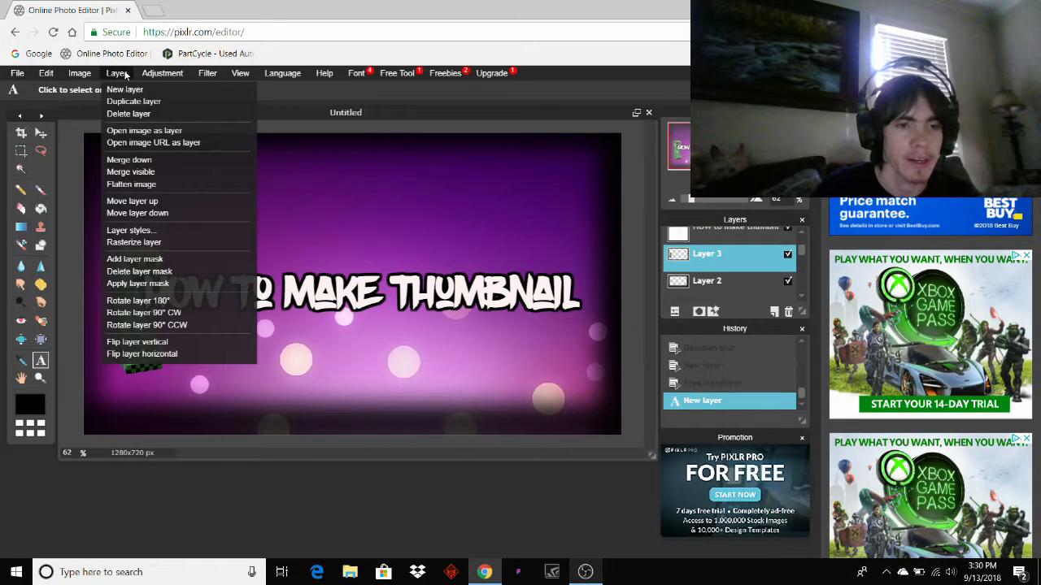
mouse_move(116, 75)
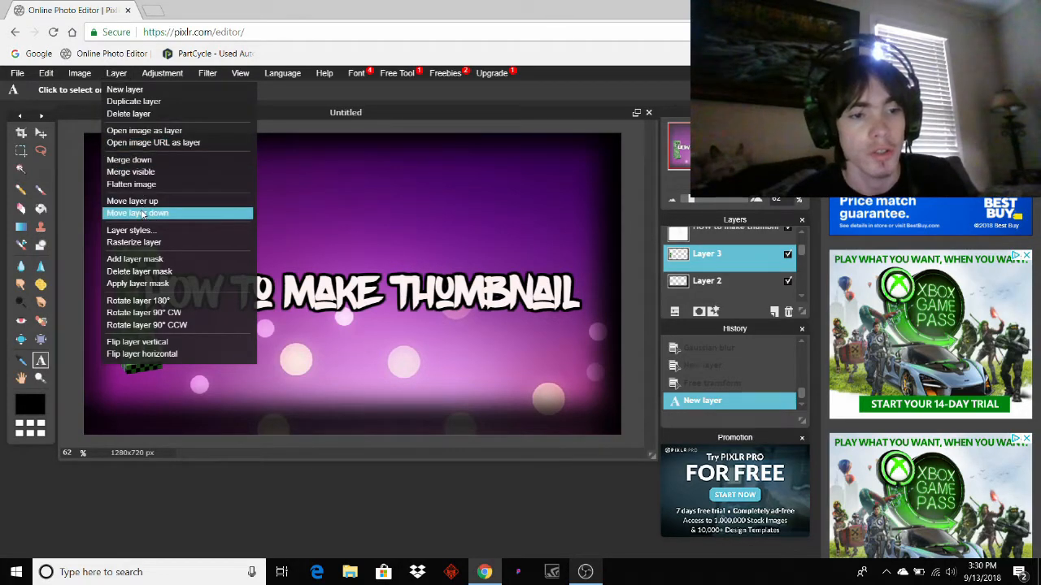
mouse_move(78, 75)
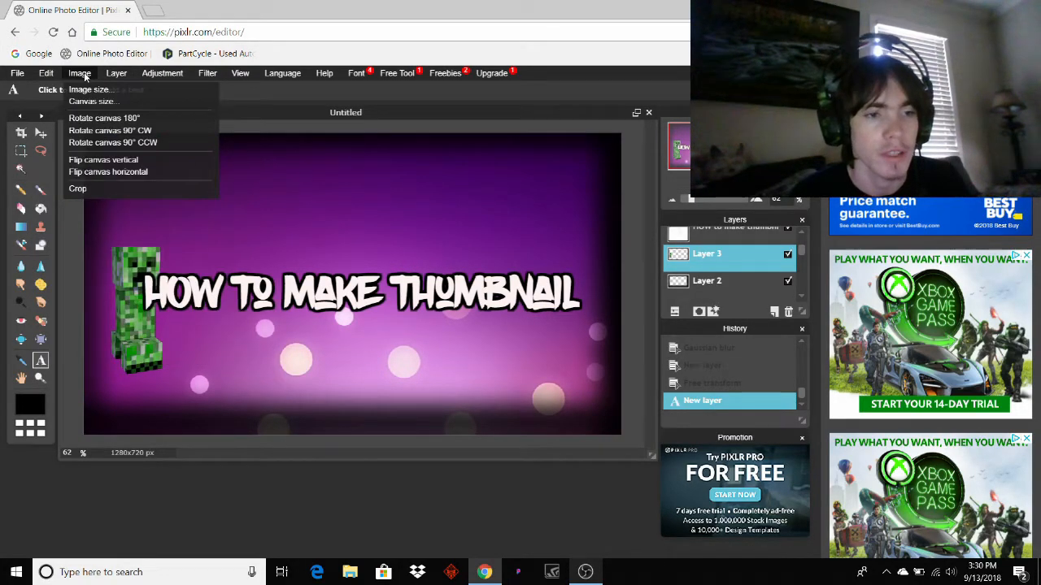
mouse_move(46, 75)
left_click(65, 174)
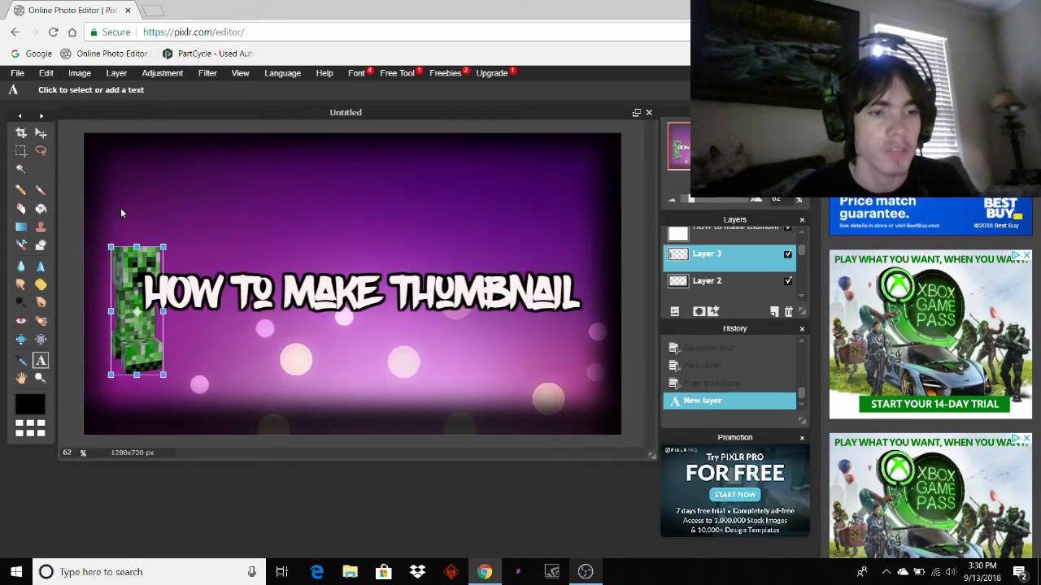
left_click_drag(138, 293, 176, 367)
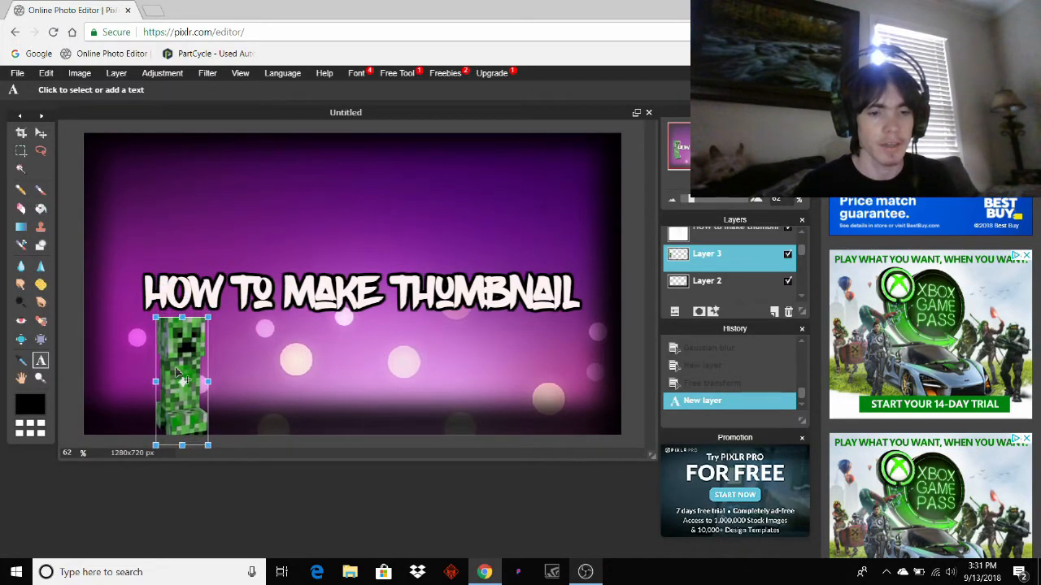
left_click(329, 296)
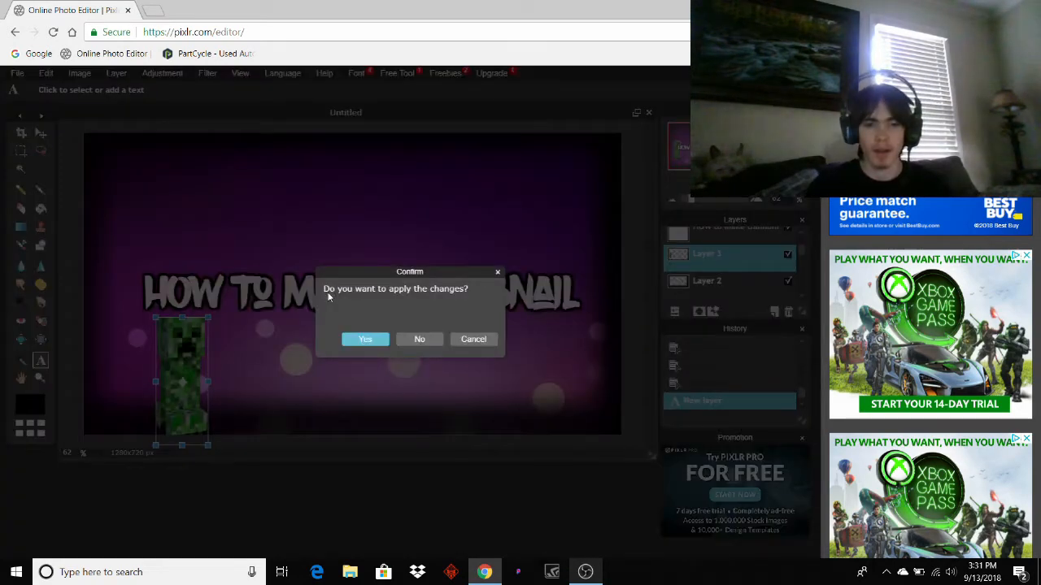
left_click(365, 340)
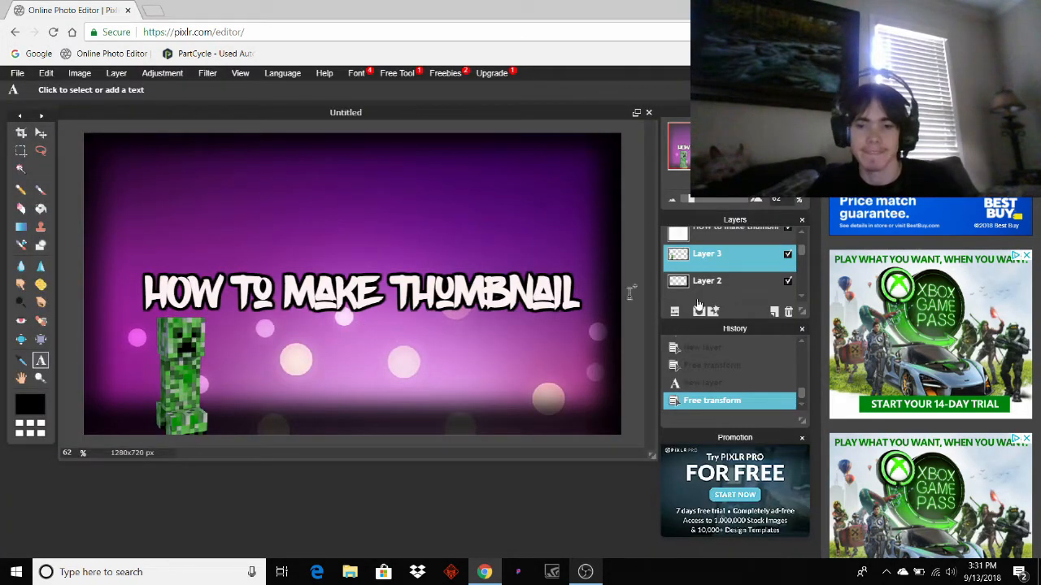
scroll(710, 279, "up", 1)
Select the title layer, enlarge the text to size 144, and move it up and left.
left_click(723, 238)
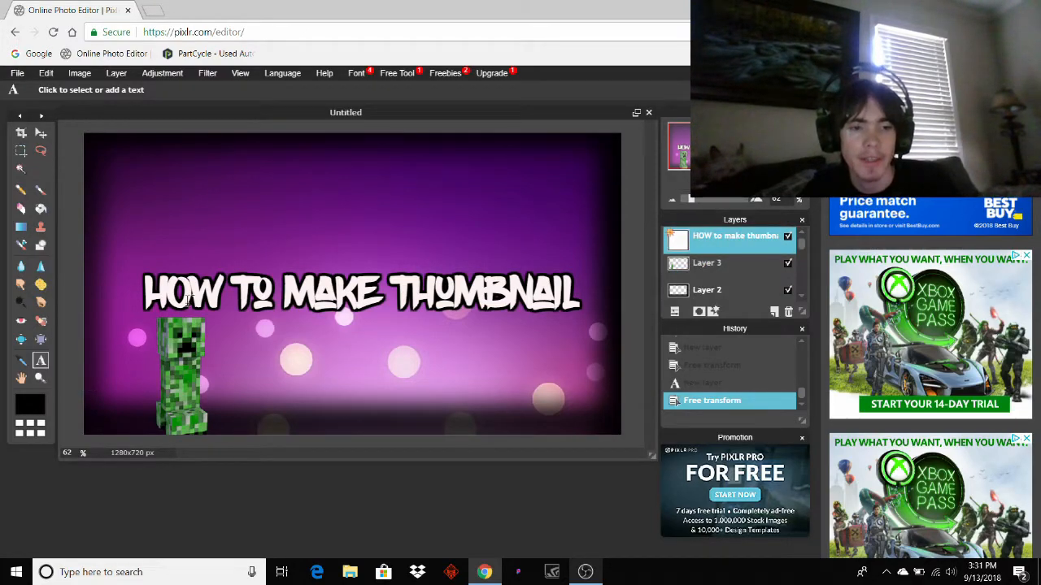
left_click(240, 305)
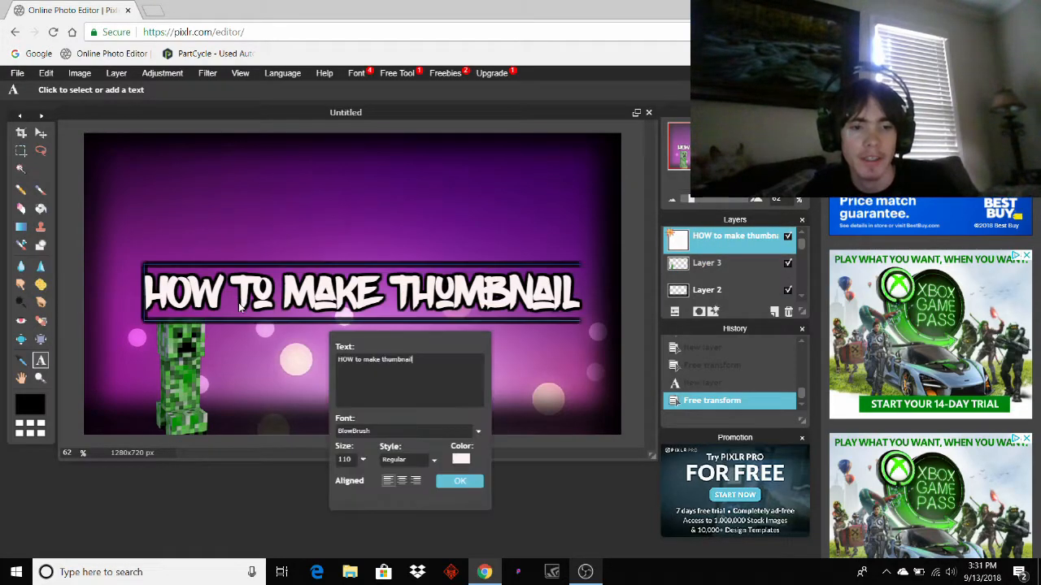
left_click(363, 460)
left_click_drag(308, 480, 309, 479)
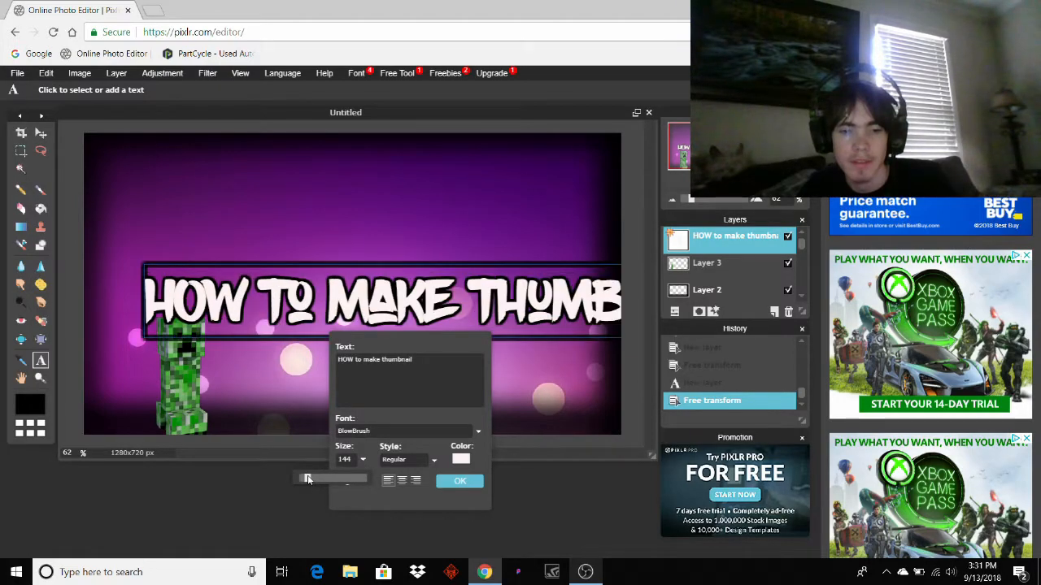
left_click_drag(376, 335, 323, 287)
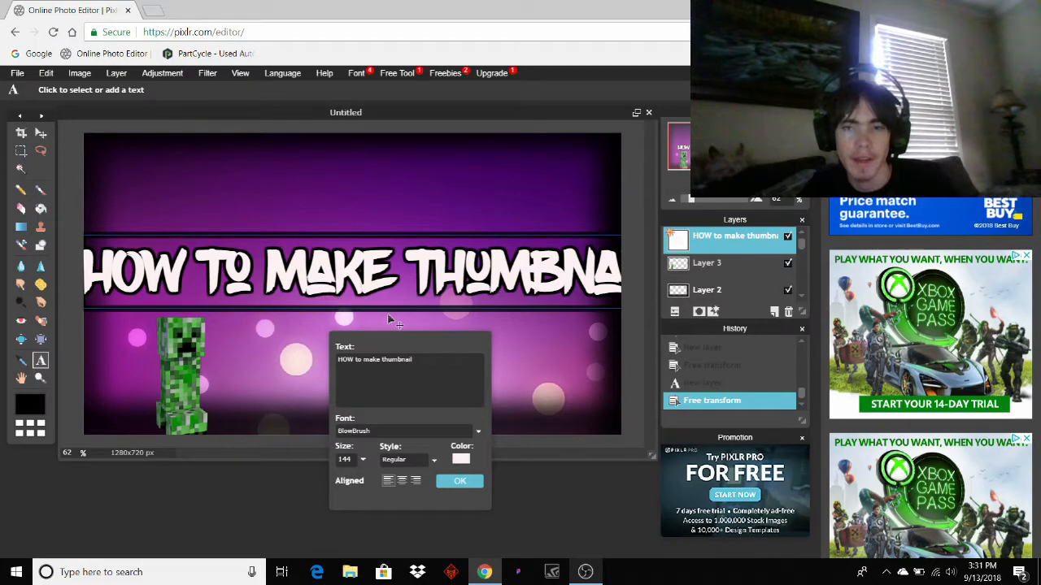
mouse_move(695, 200)
left_mouse_down()
mouse_move(685, 201)
mouse_move(696, 202)
left_mouse_up()
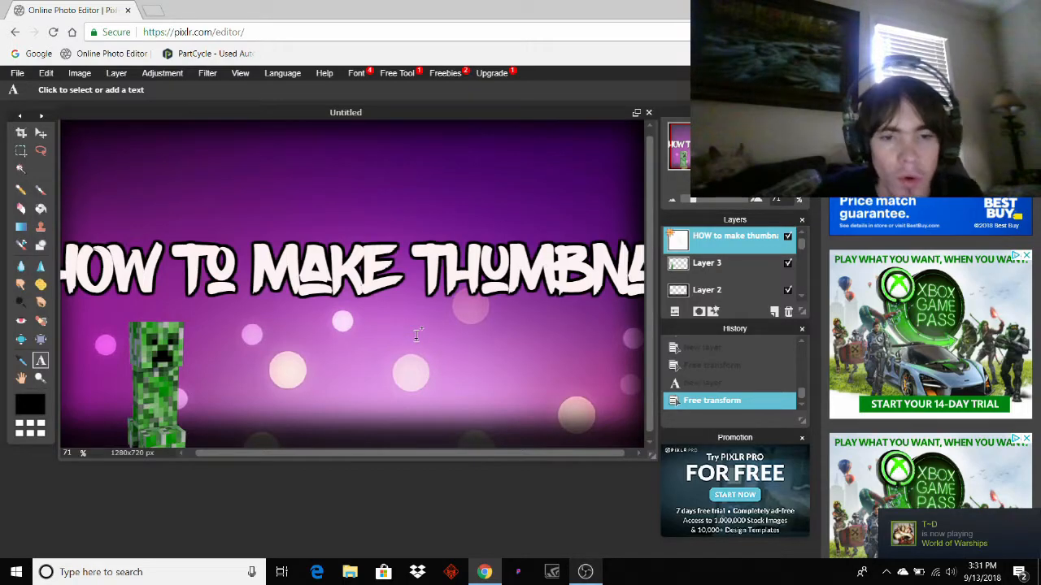
Reopen the title's text settings and retype the font size as 137.
left_click(345, 261)
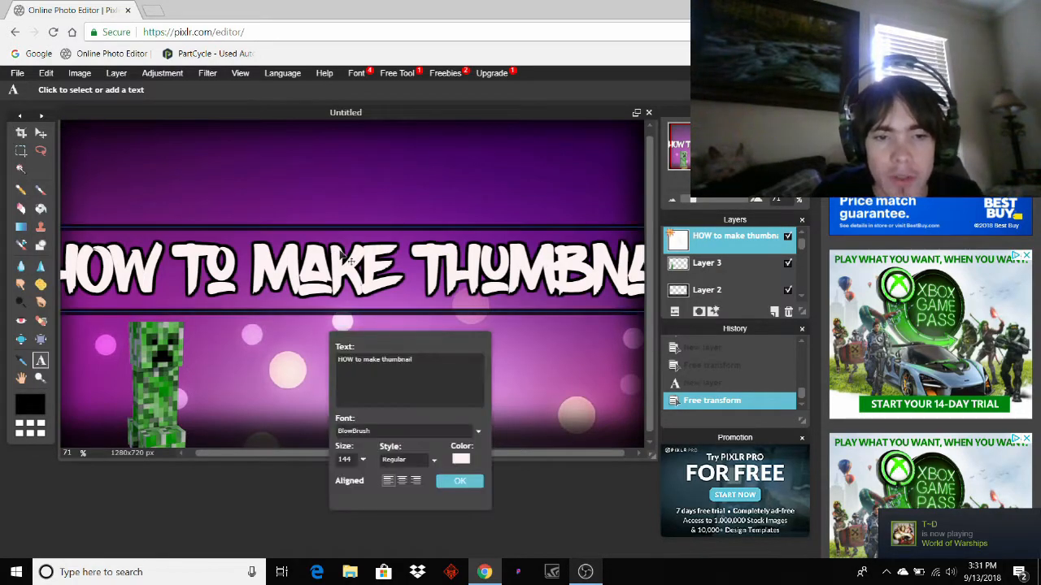
left_click(362, 459)
left_click(356, 461)
key("BackSpace")
key("BackSpace")
key("BackSpace")
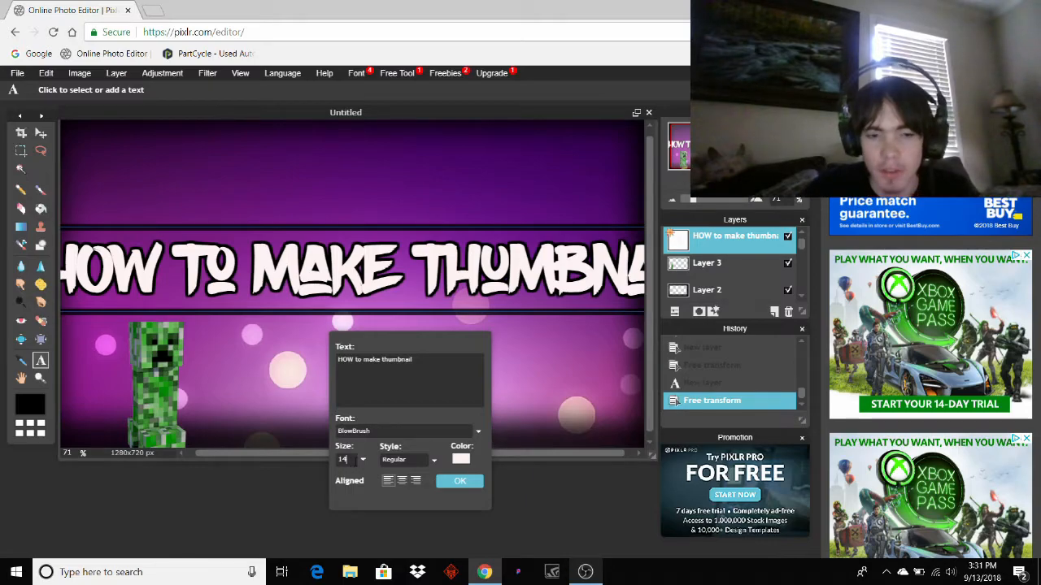
type("1")
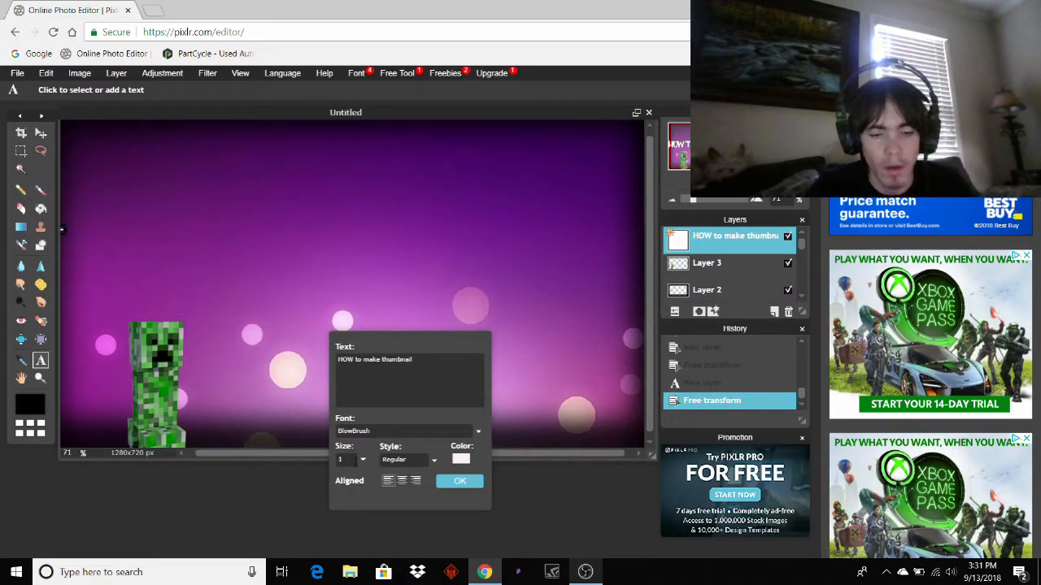
type("37")
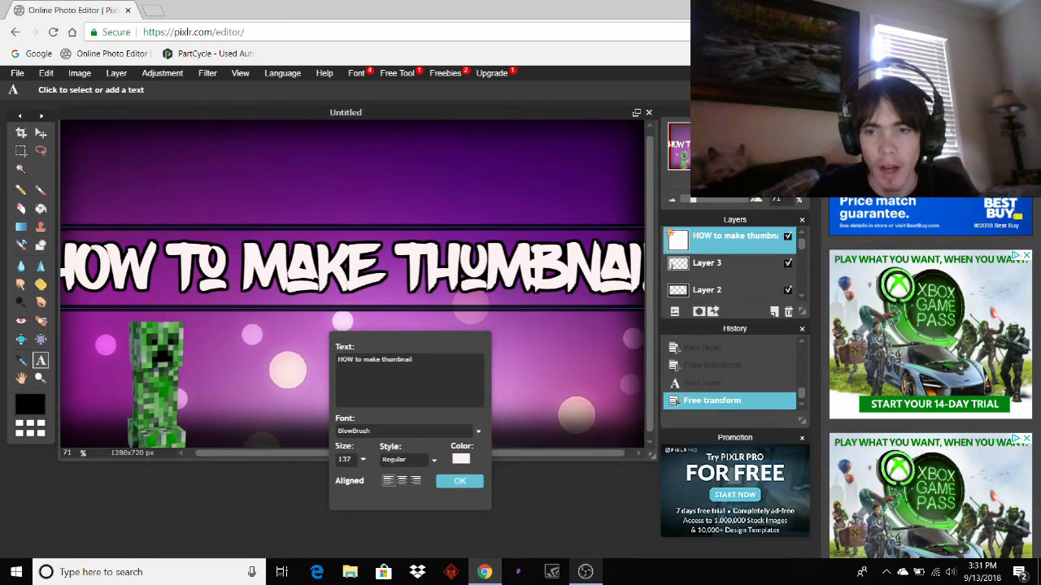
Resize the 'HOW TO MAKE THUMBNAIL' title to 129 and drag it centred across the thumbnail.
left_click_drag(694, 201, 689, 203)
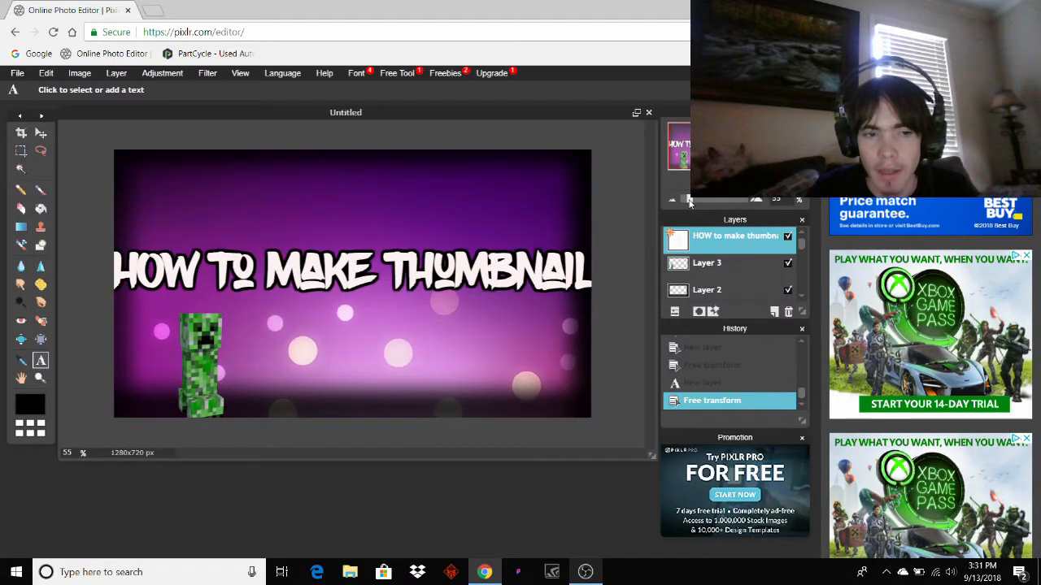
left_click(523, 241)
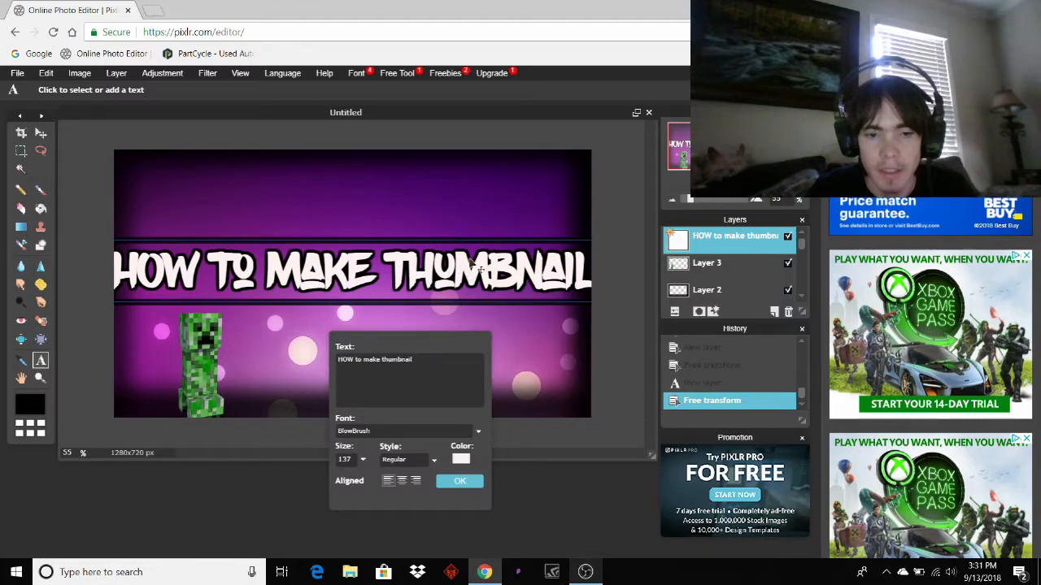
left_click(363, 460)
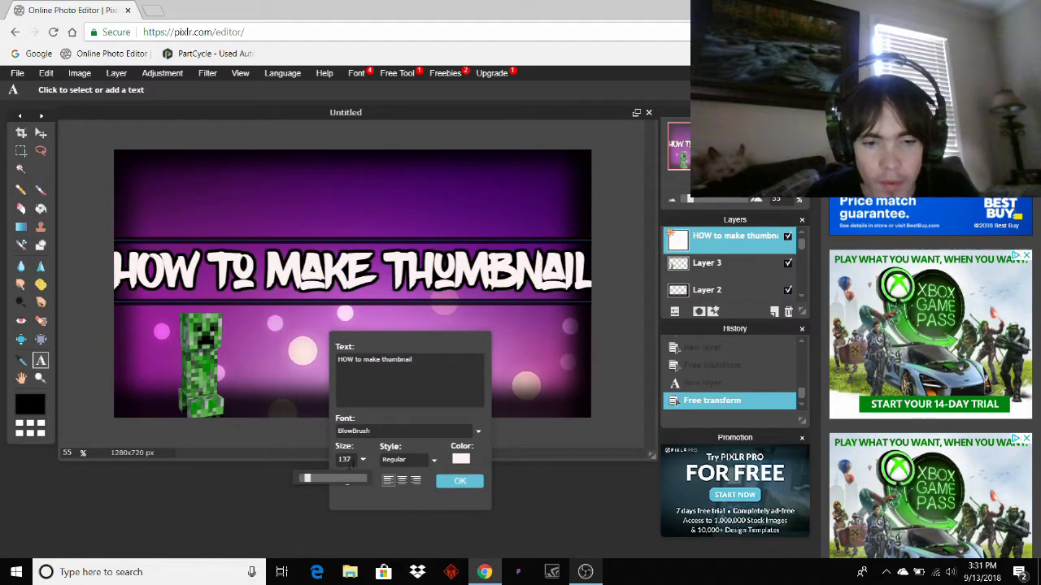
left_click(345, 460)
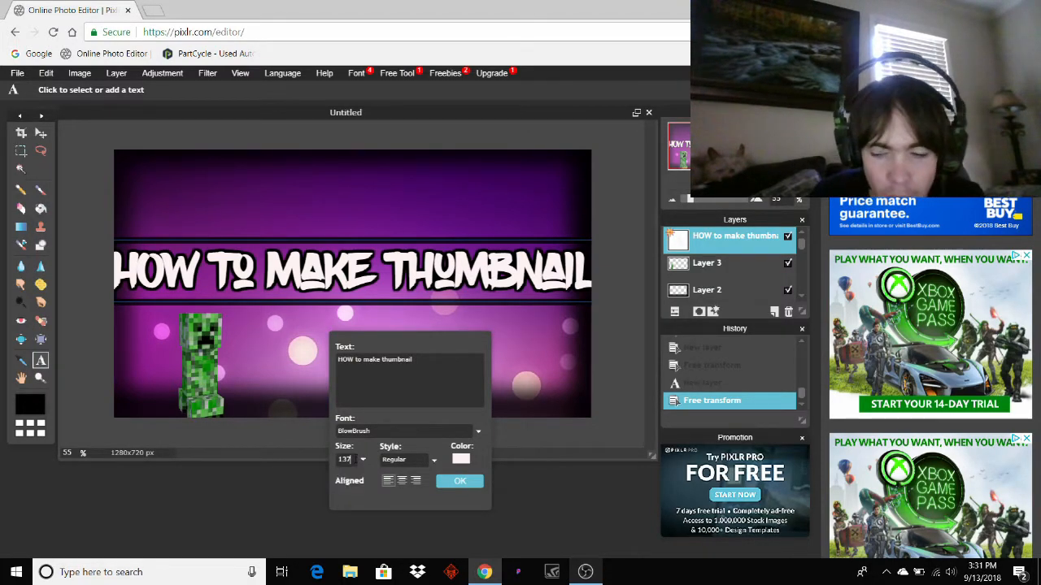
key("BackSpace")
type("0")
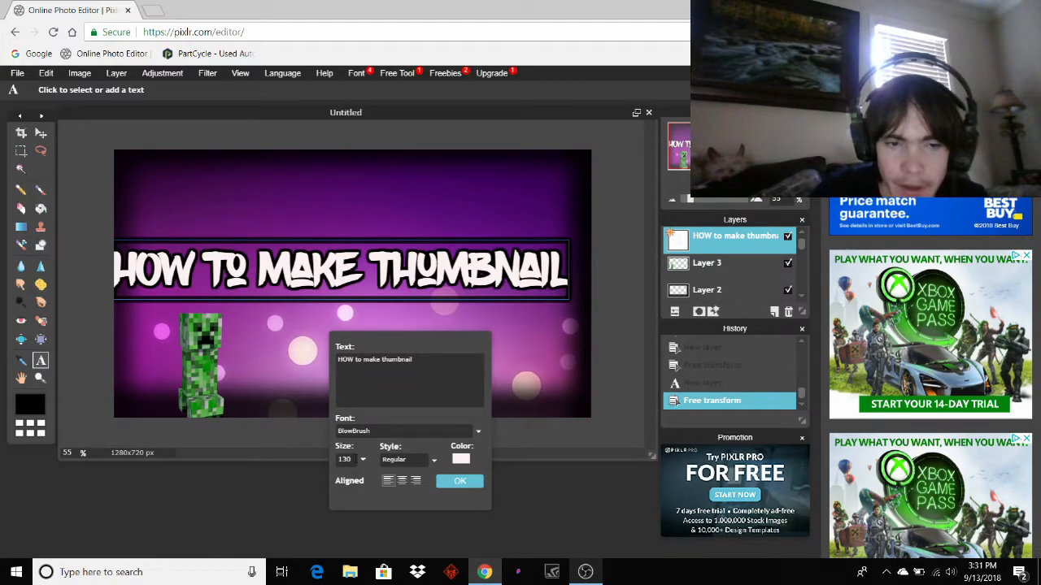
left_click_drag(293, 298, 310, 289)
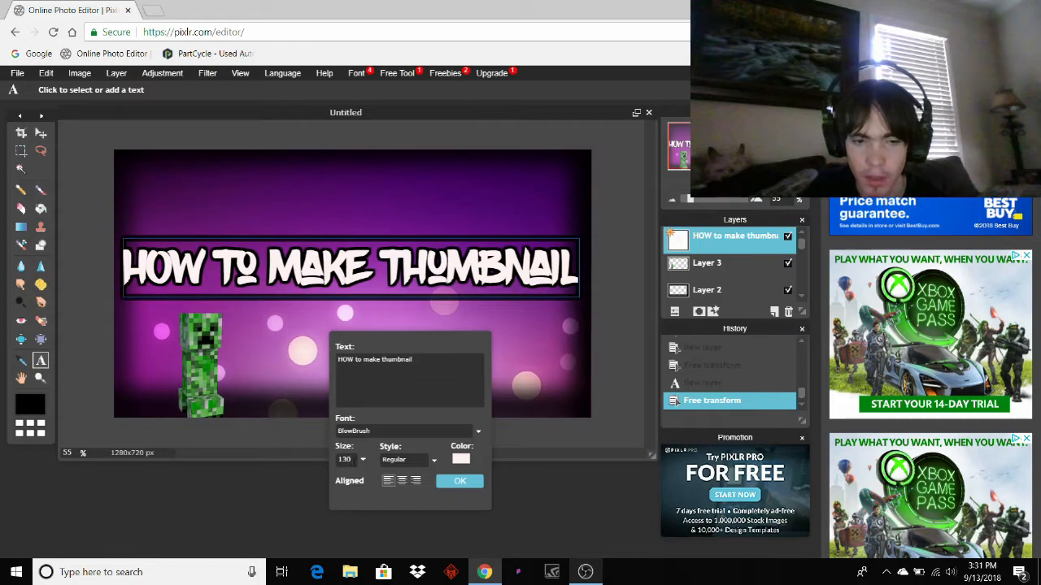
key("BackSpace")
key("BackSpace")
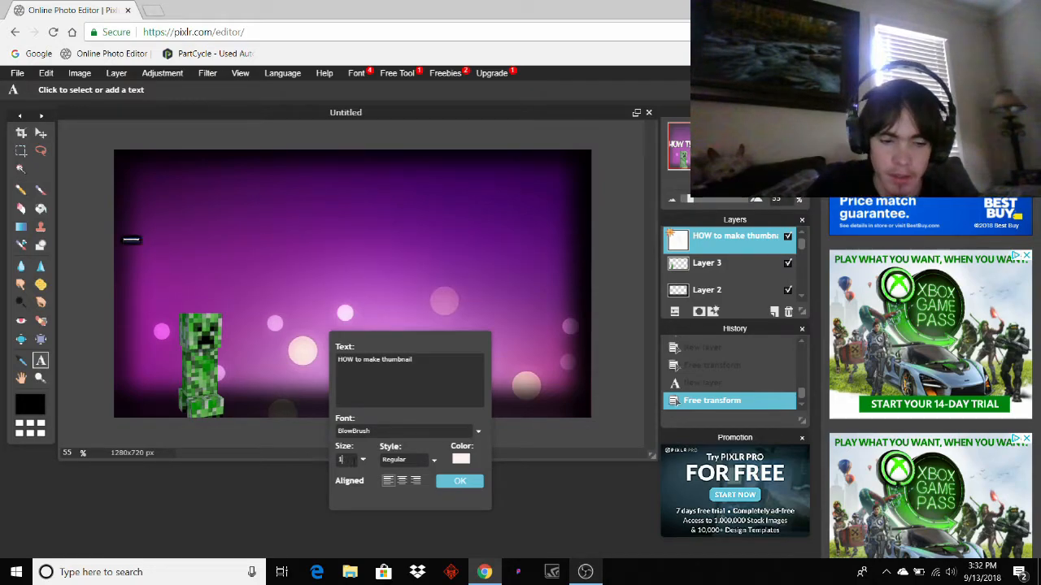
type("29")
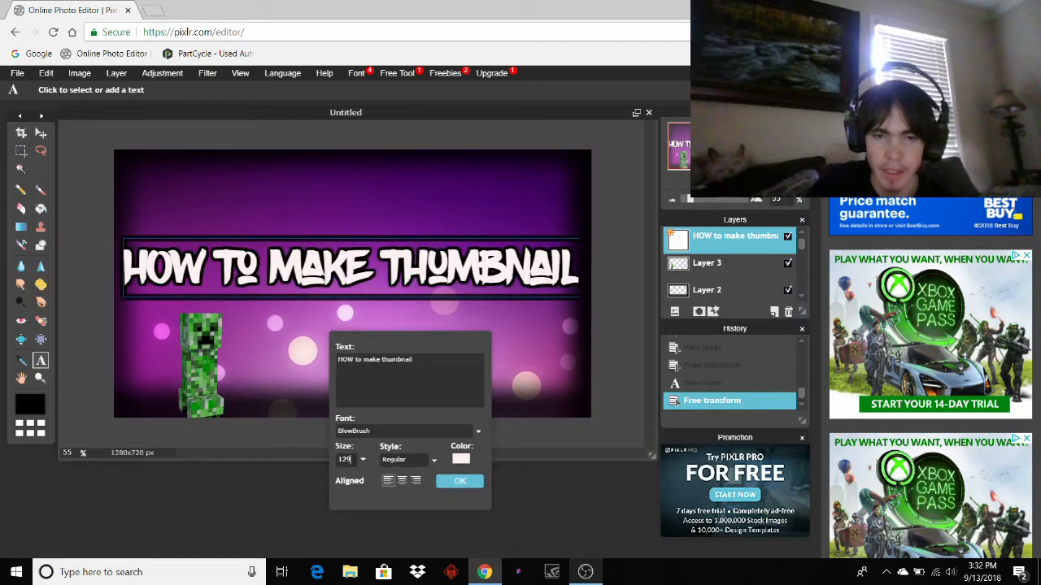
left_click_drag(341, 273, 340, 289)
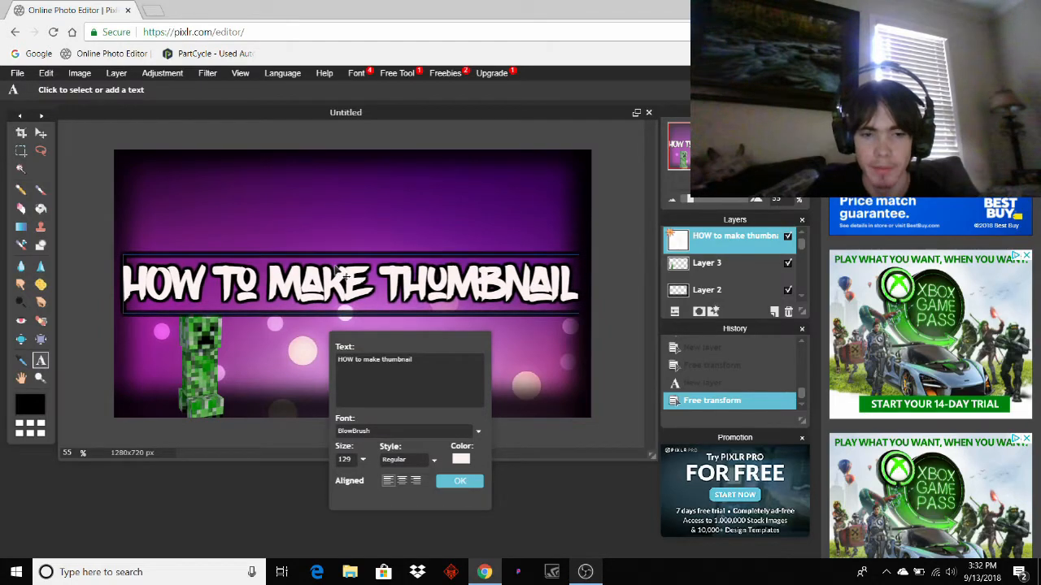
left_click(461, 482)
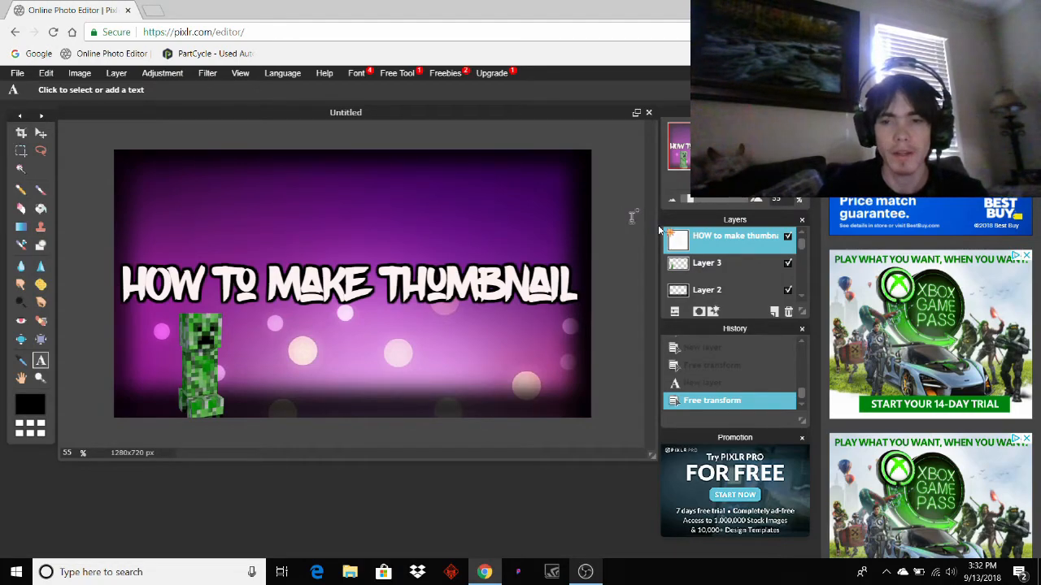
scroll(711, 281, "down", 2)
Apply a Gaussian blur of amount 55 to the background Layer 1.
left_click(712, 282)
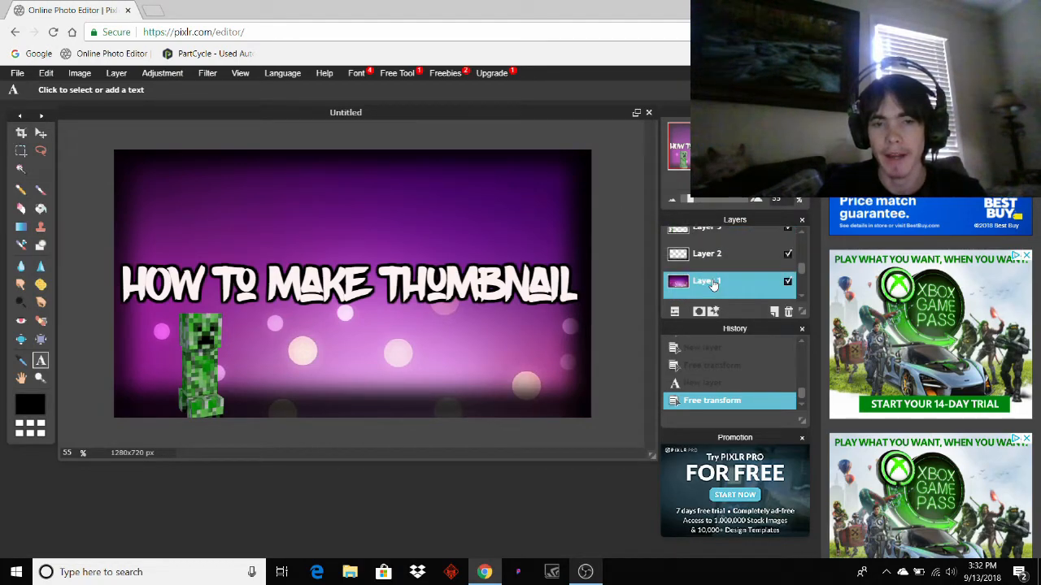
left_click(203, 73)
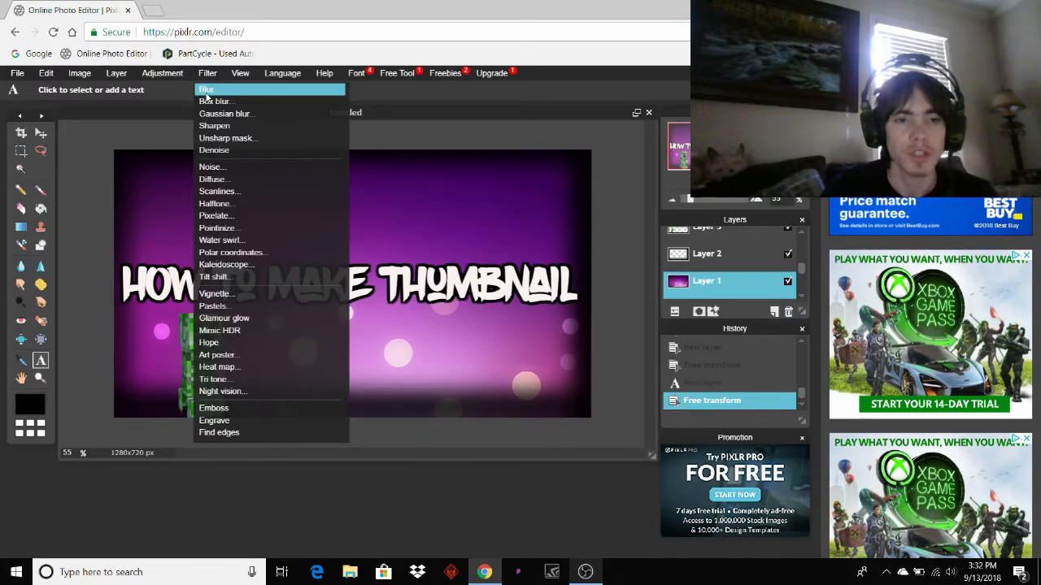
left_click(215, 113)
left_click_drag(376, 275, 370, 274)
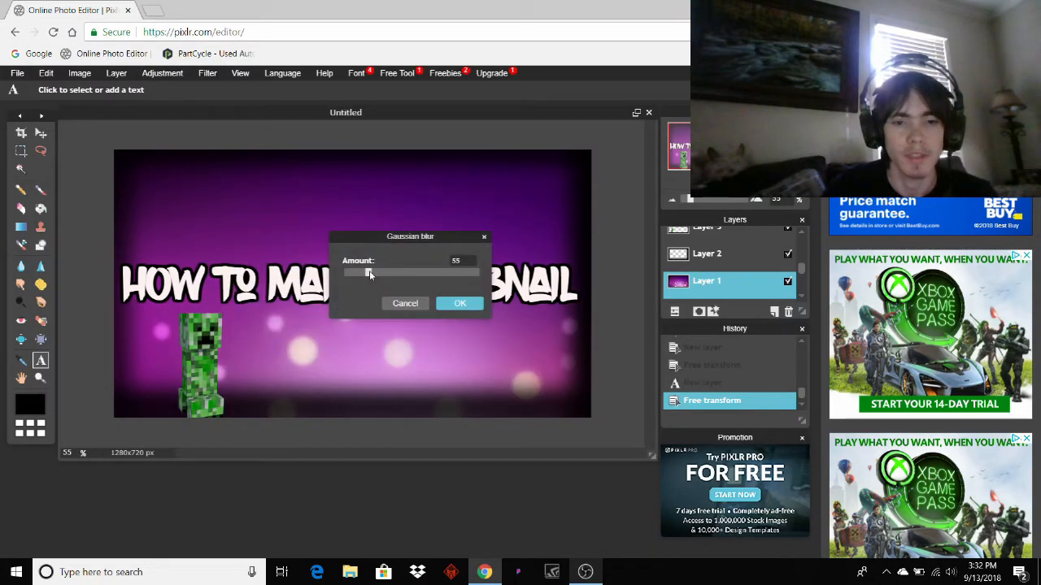
left_click(458, 304)
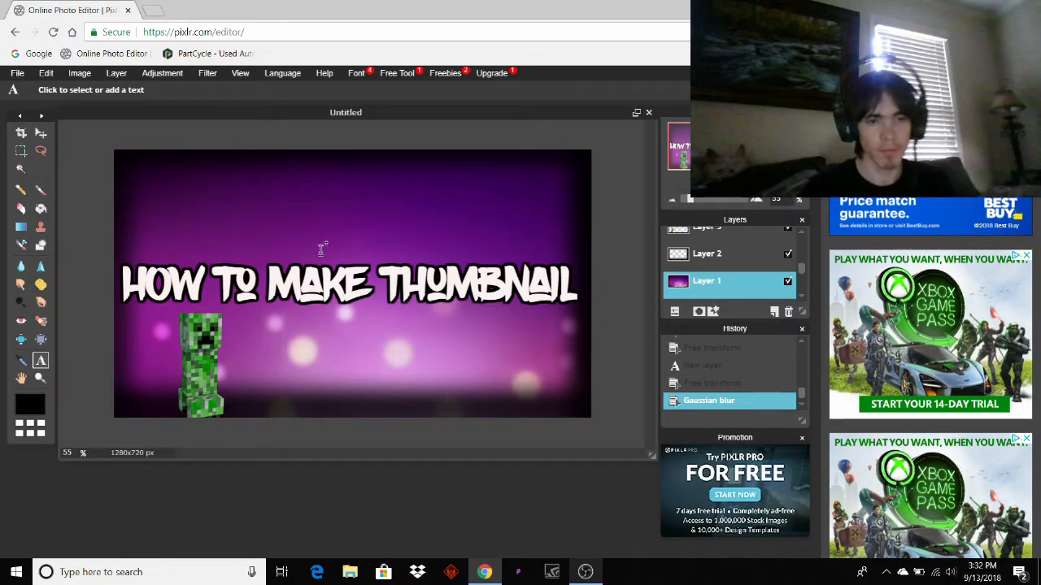
Save as quality-100 JPEG over Untitled.jpg in Downloads, then switch to OBS.
left_click(17, 73)
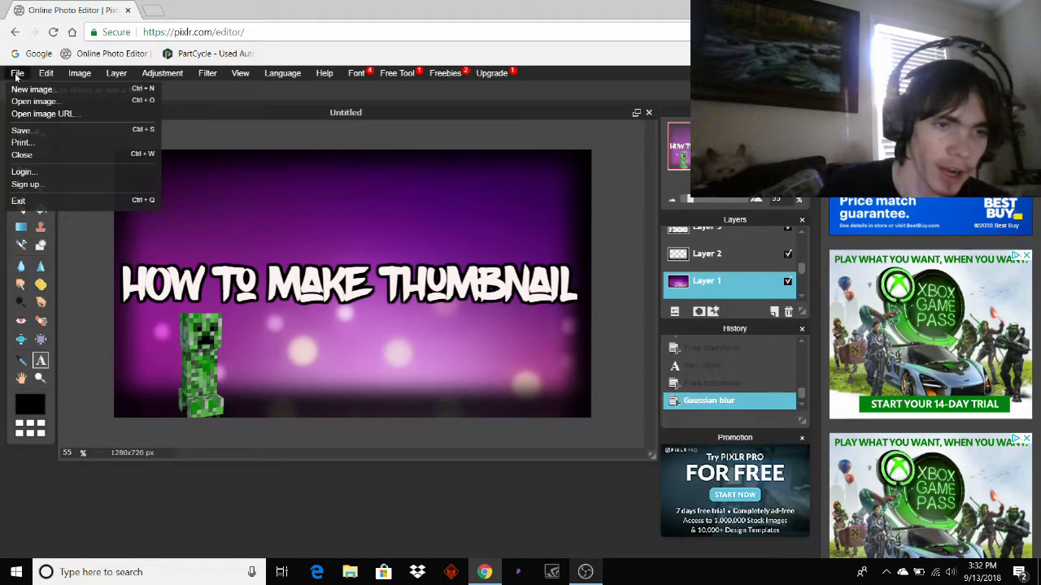
left_click(24, 131)
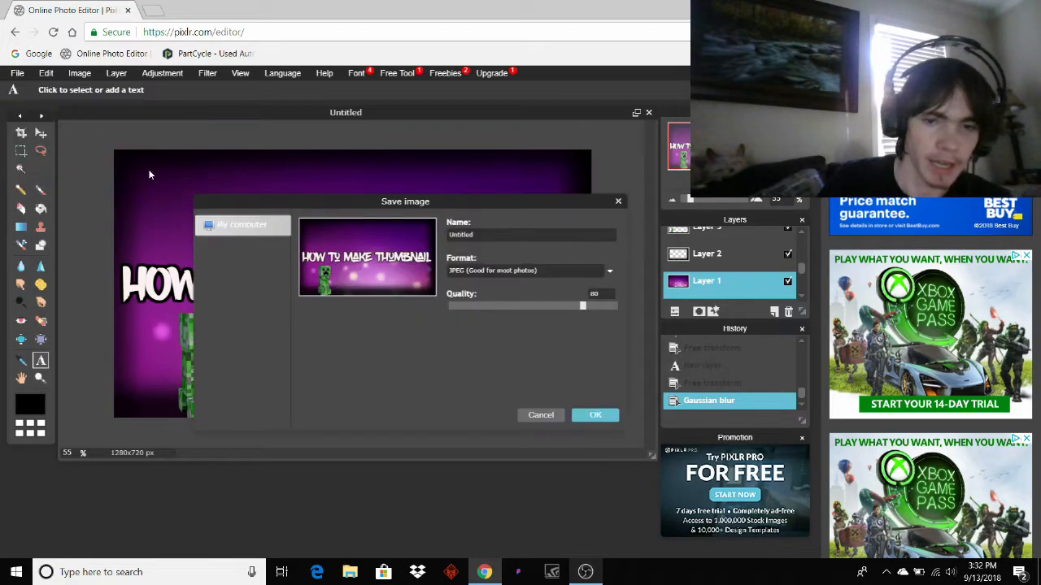
left_click_drag(582, 306, 638, 308)
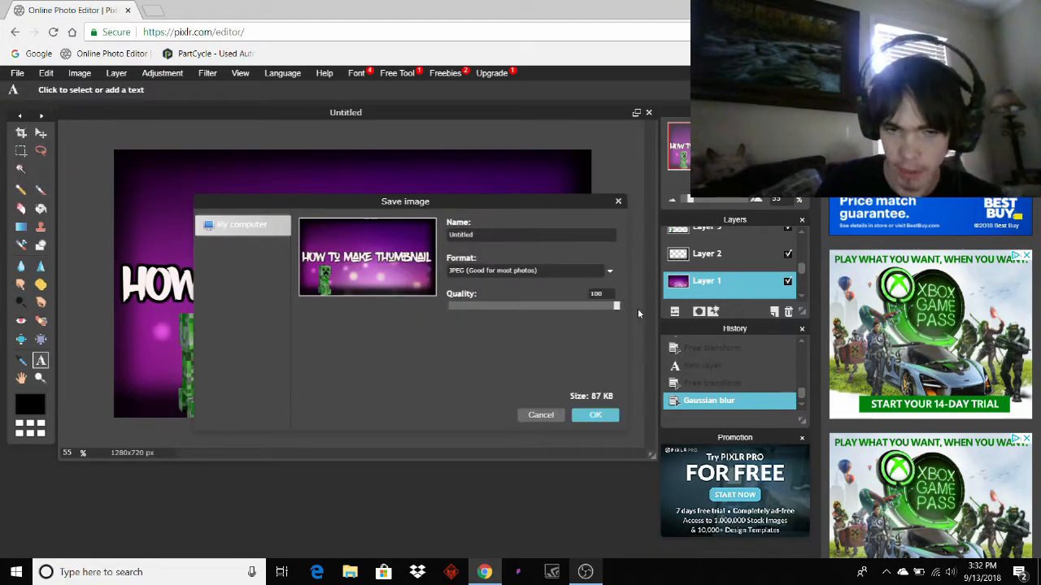
left_click(613, 419)
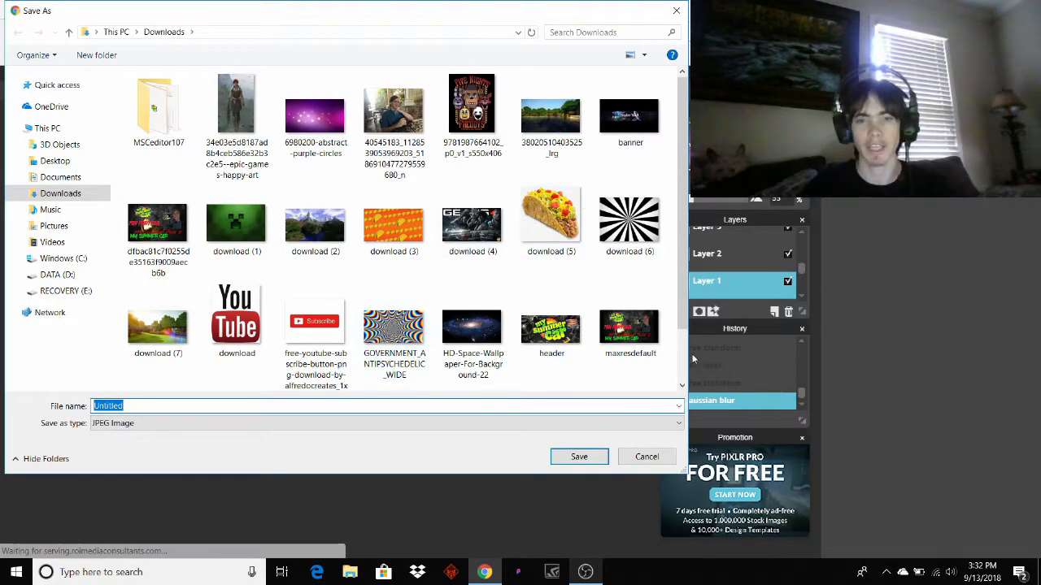
left_click(577, 457)
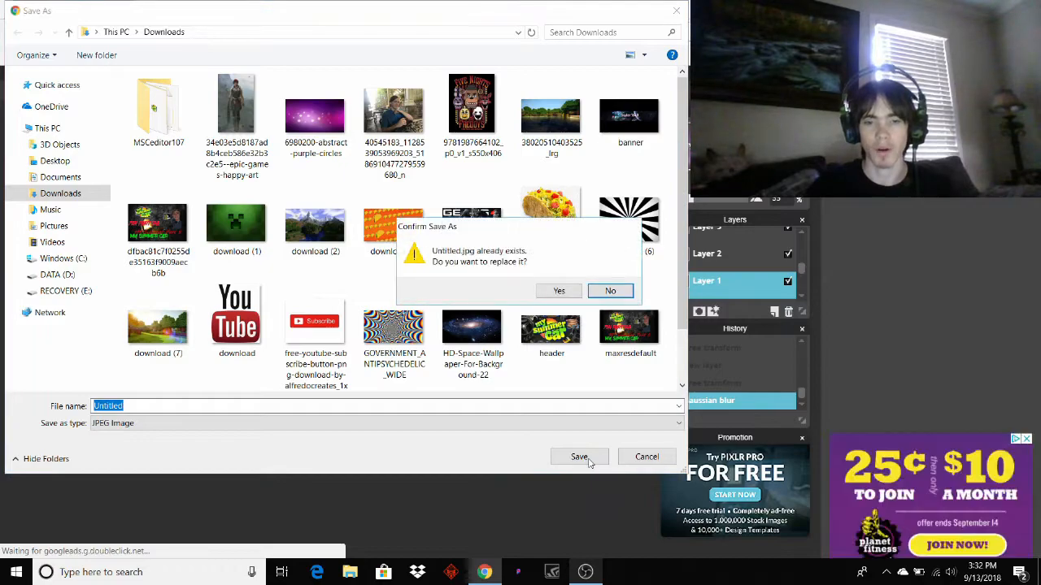
left_click(557, 291)
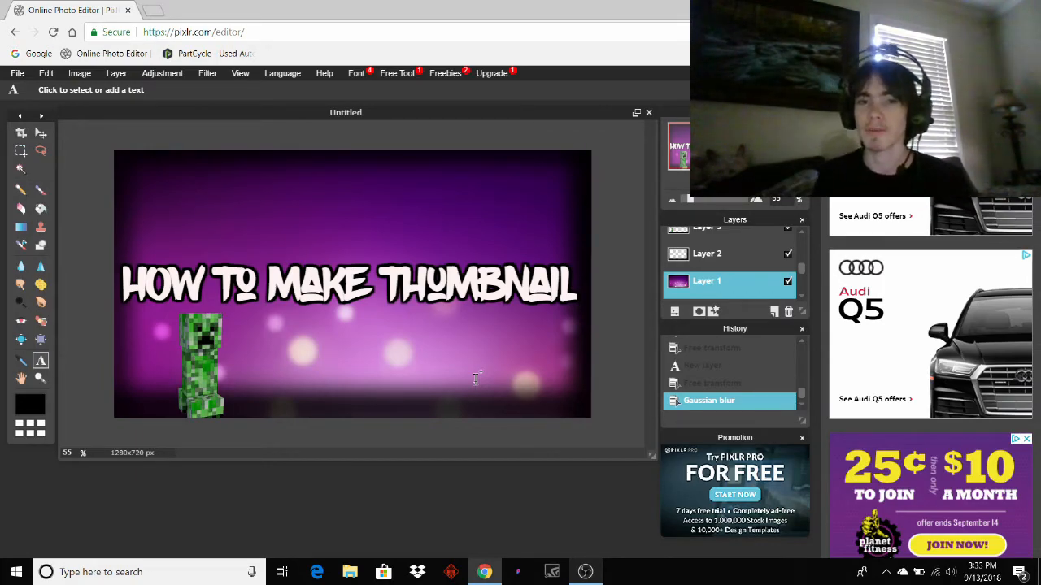
left_click(587, 573)
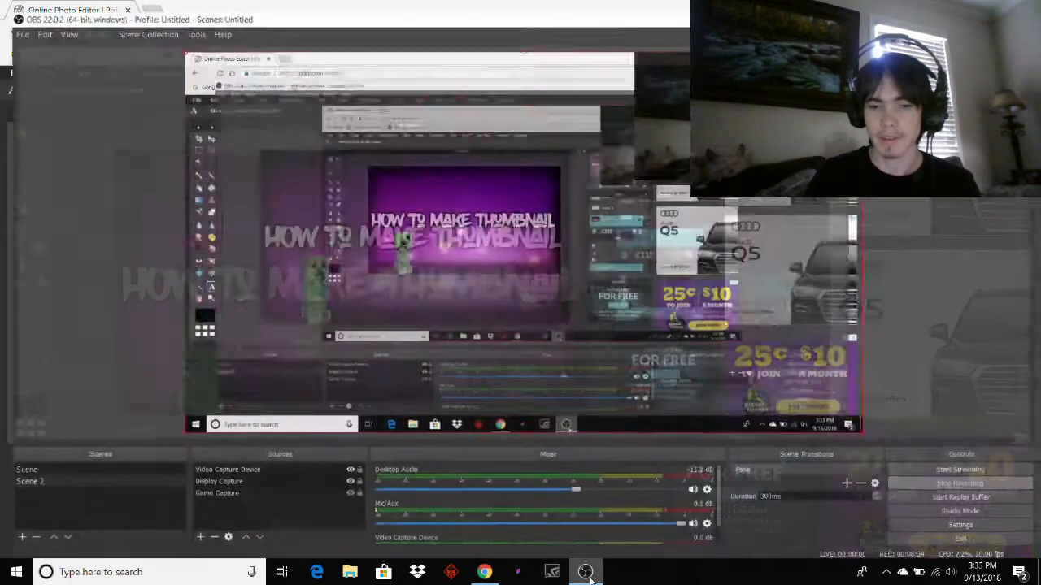